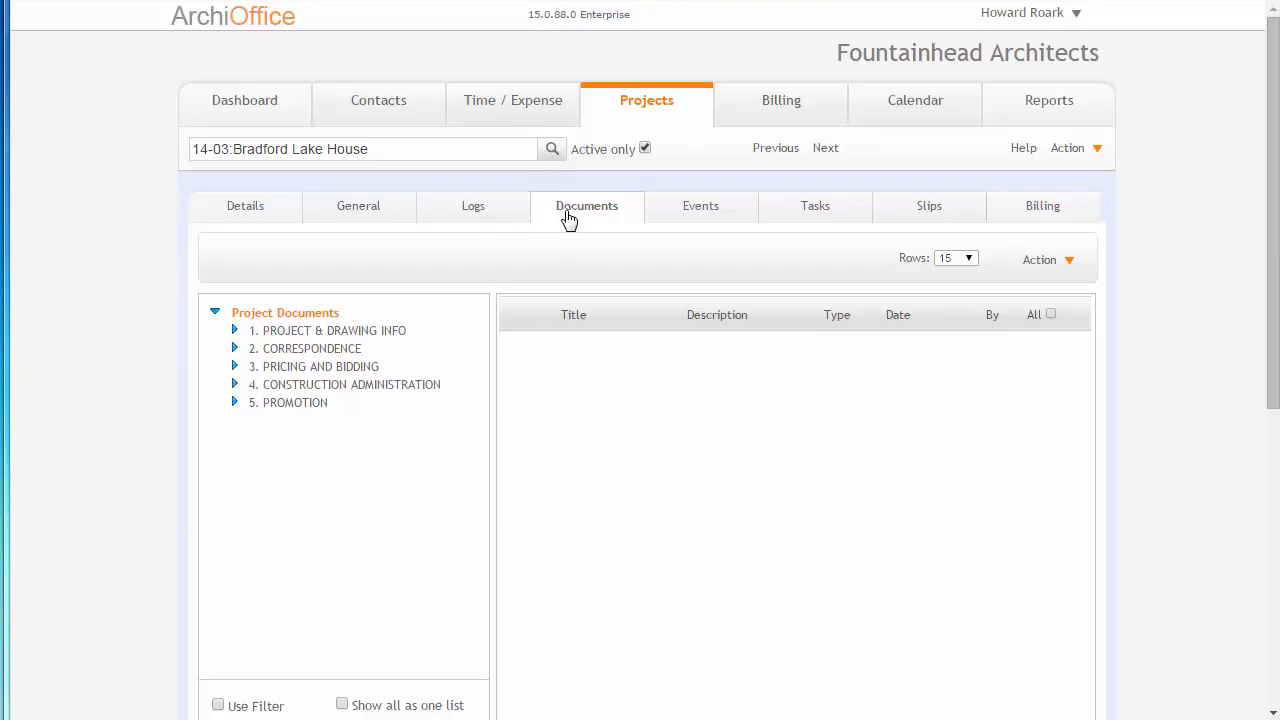
- Open the project's Documents tab and browse its project document folder tree
{"action": "left_click", "coordinate": [573, 217]}
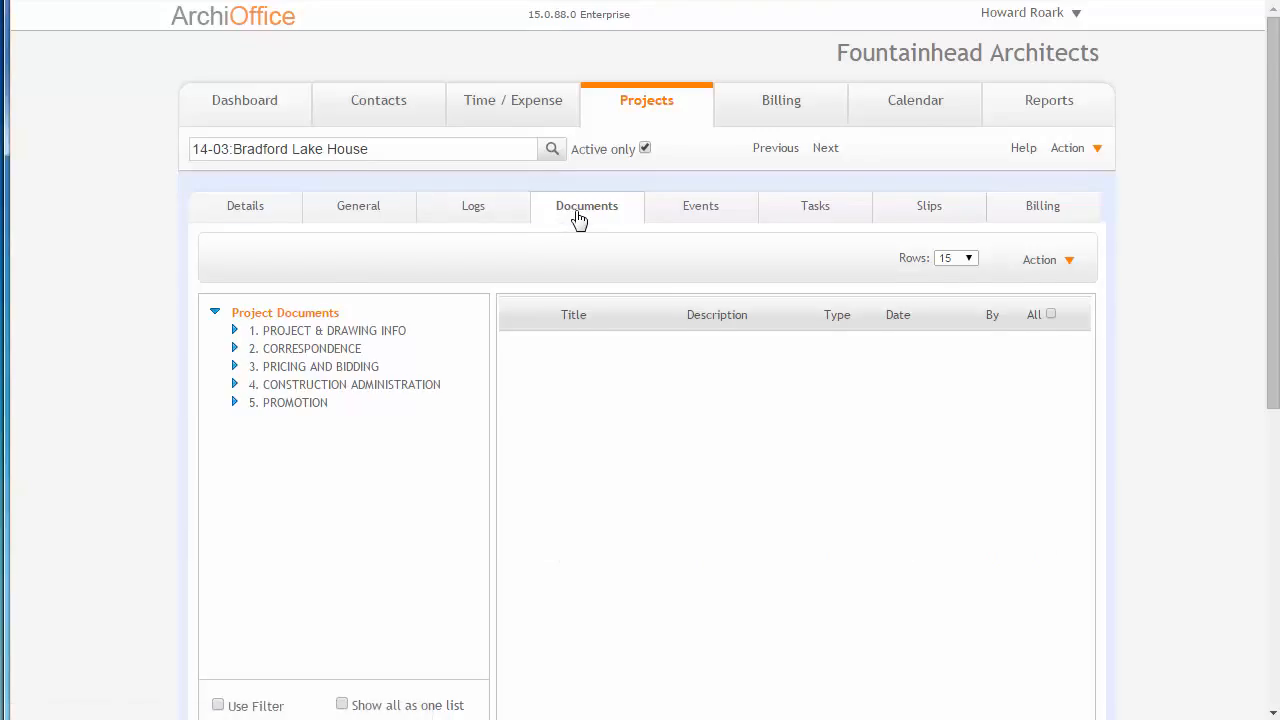
{"action": "scroll", "coordinate": [578, 222], "scroll_direction": "down", "scroll_amount": 1}
{"action": "scroll", "coordinate": [579, 224], "scroll_direction": "down", "scroll_amount": 1}
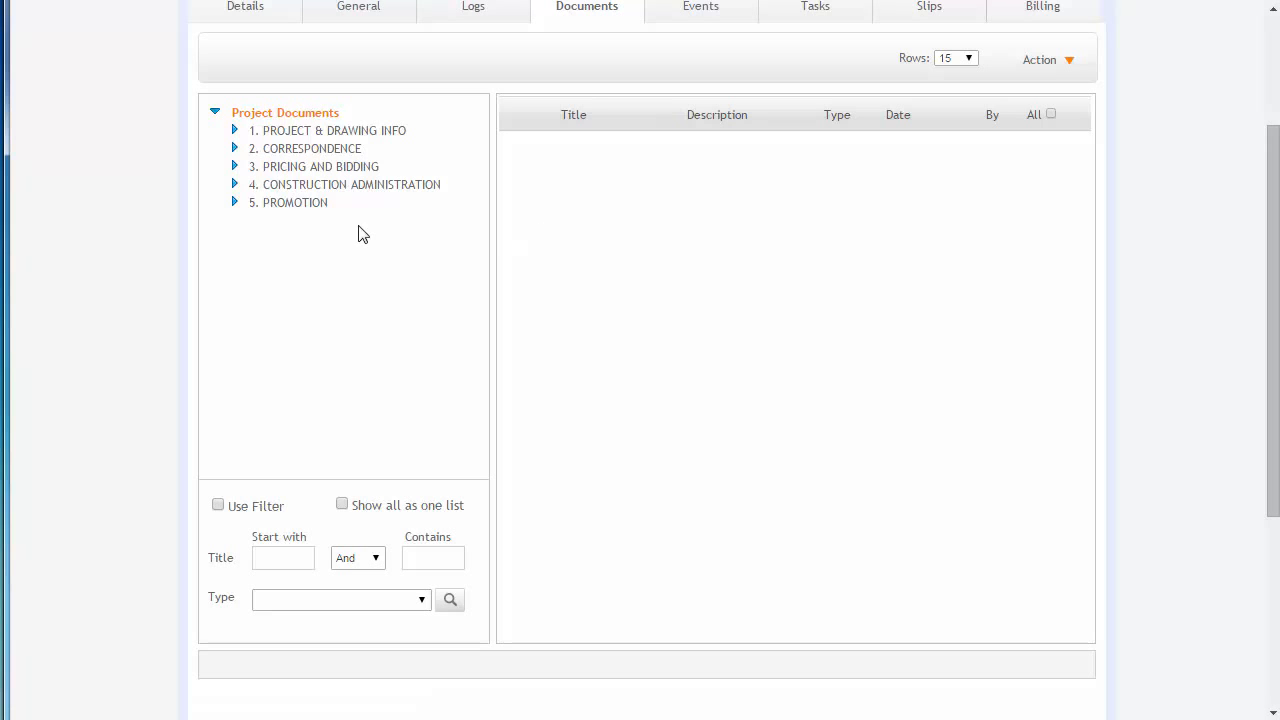
{"action": "left_click", "coordinate": [235, 131]}
{"action": "left_click", "coordinate": [235, 131]}
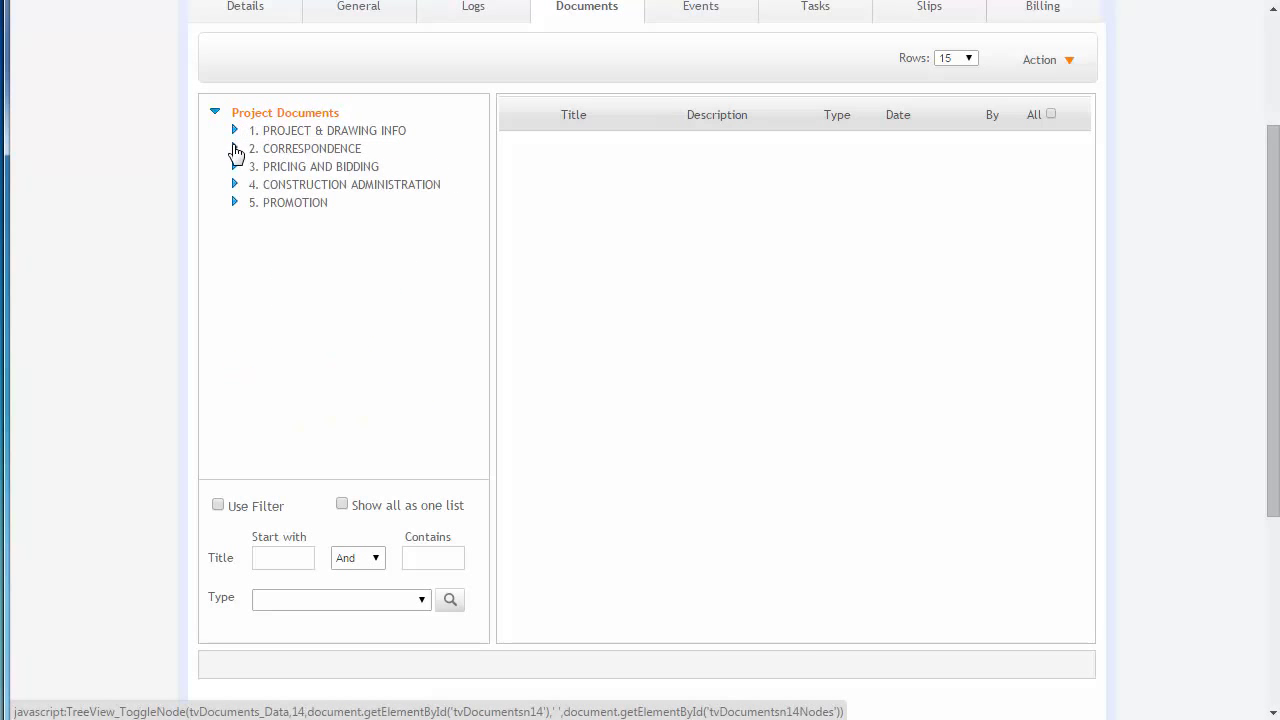
{"action": "left_click", "coordinate": [235, 149]}
{"action": "left_click", "coordinate": [235, 149]}
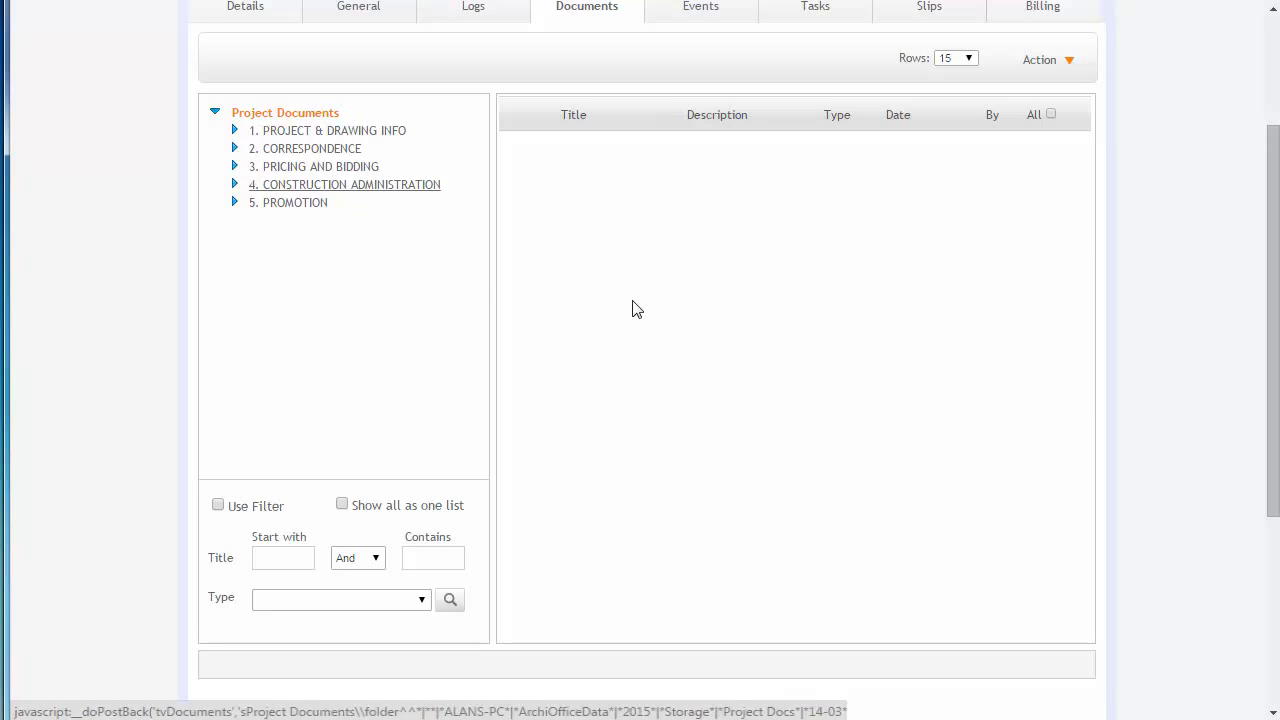
{"action": "scroll", "coordinate": [680, 311], "scroll_direction": "up", "scroll_amount": 2}
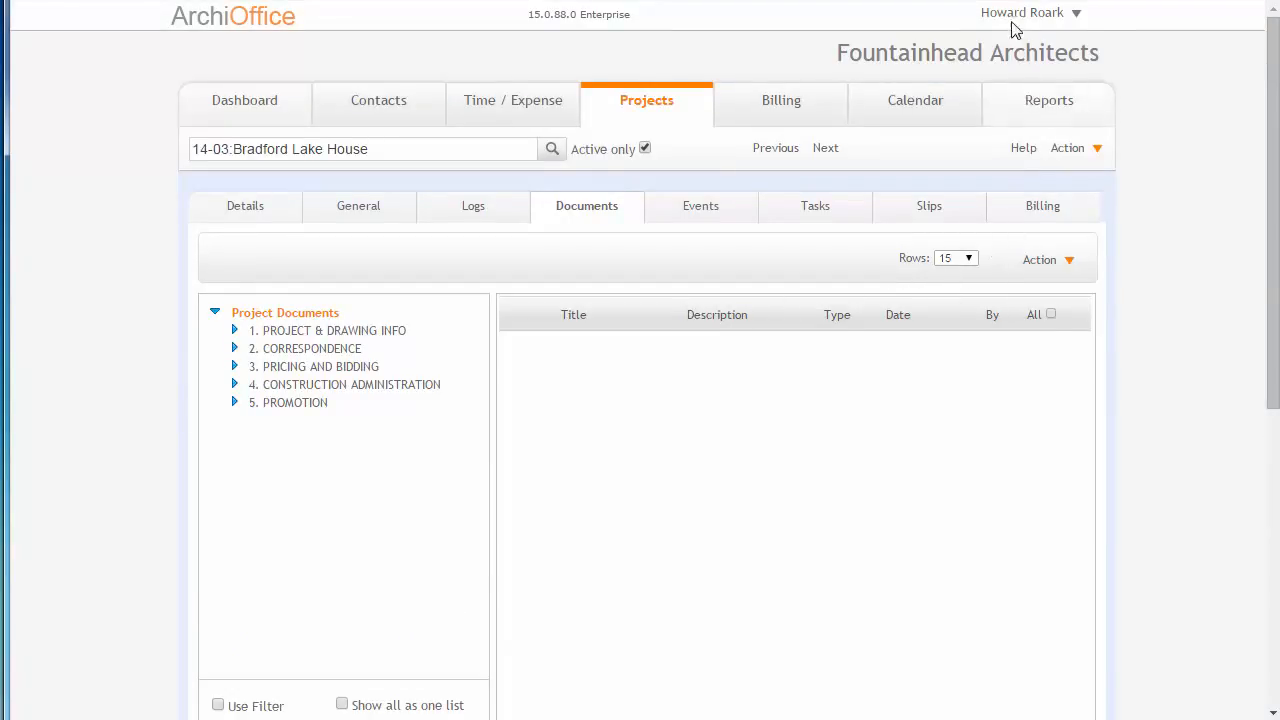
- Open the user Preferences and view the document Paths settings
{"action": "mouse_move", "coordinate": [1011, 17]}
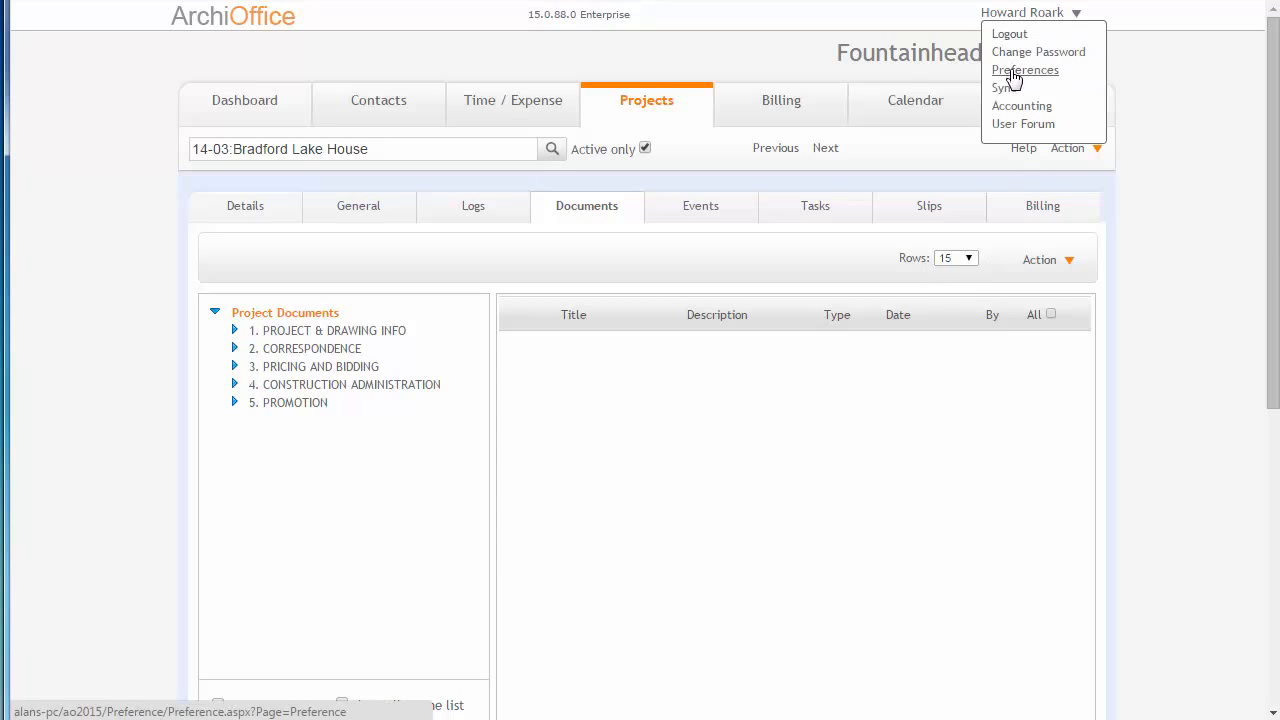
{"action": "left_click", "coordinate": [1014, 79]}
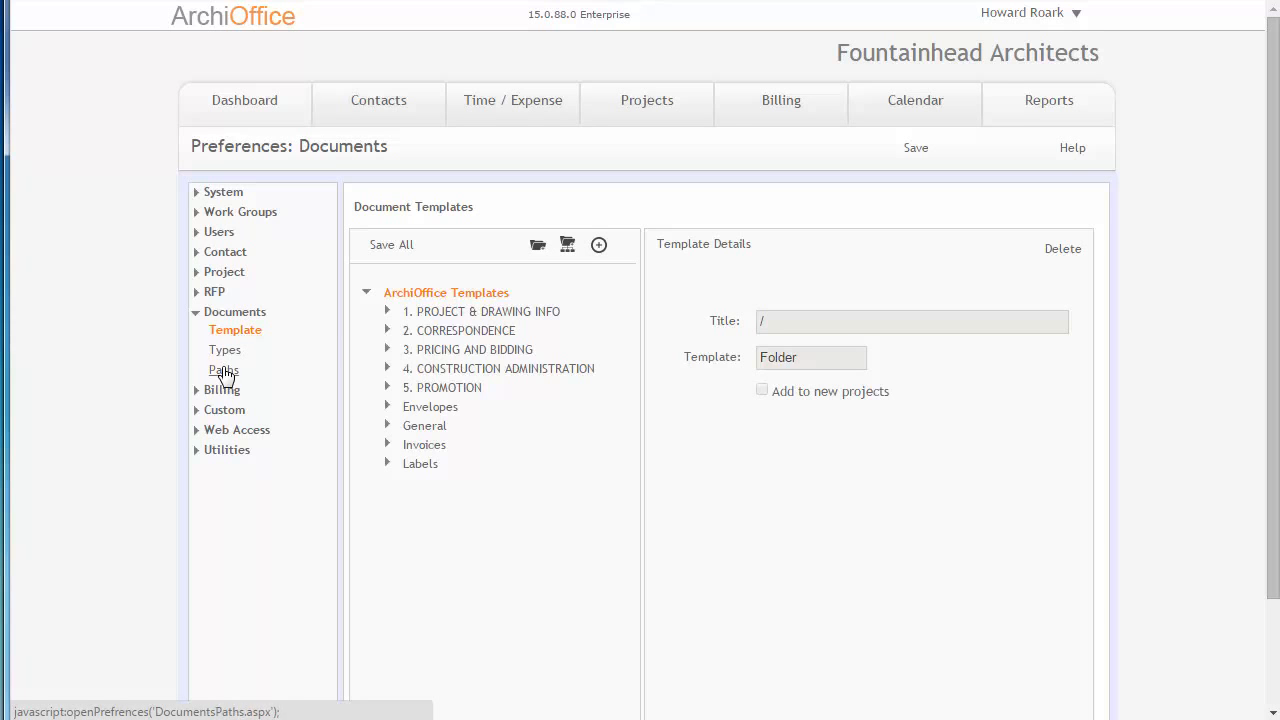
{"action": "left_click", "coordinate": [222, 370]}
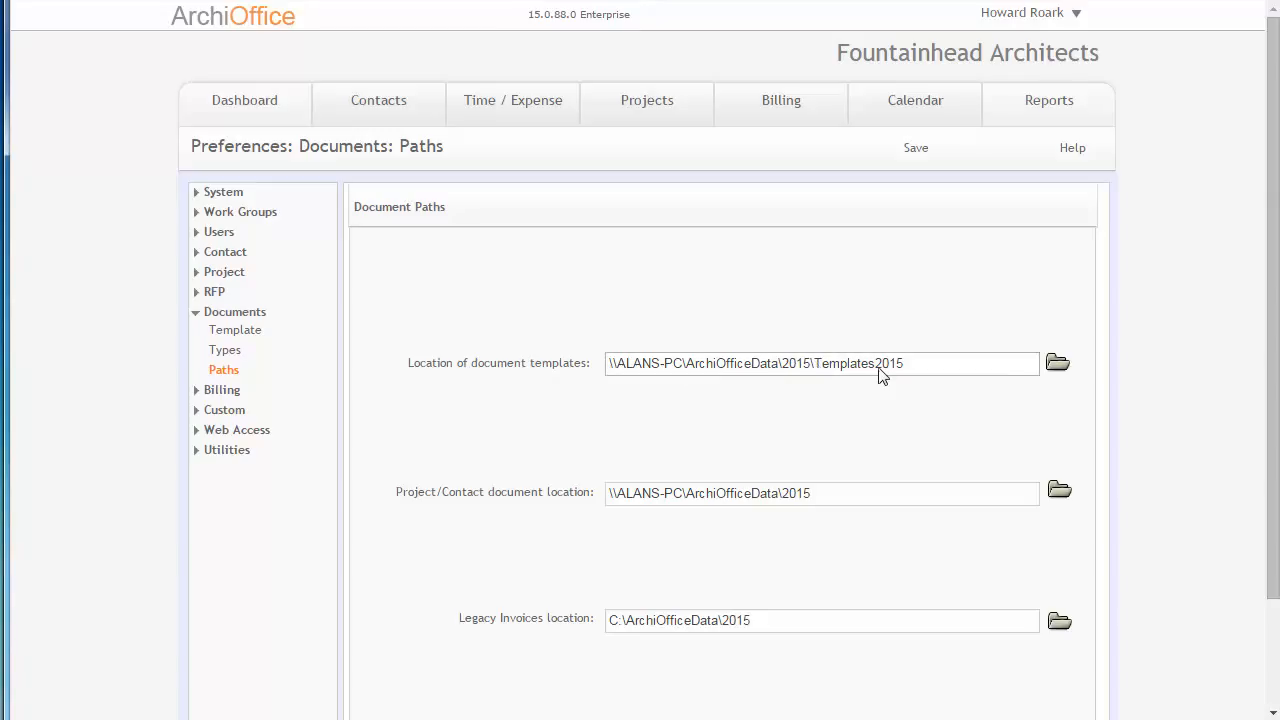
- Review the document template folder tree, expanding 1. PROJECT & DRAWING INFO, then return to the document Paths
{"action": "left_click", "coordinate": [236, 332]}
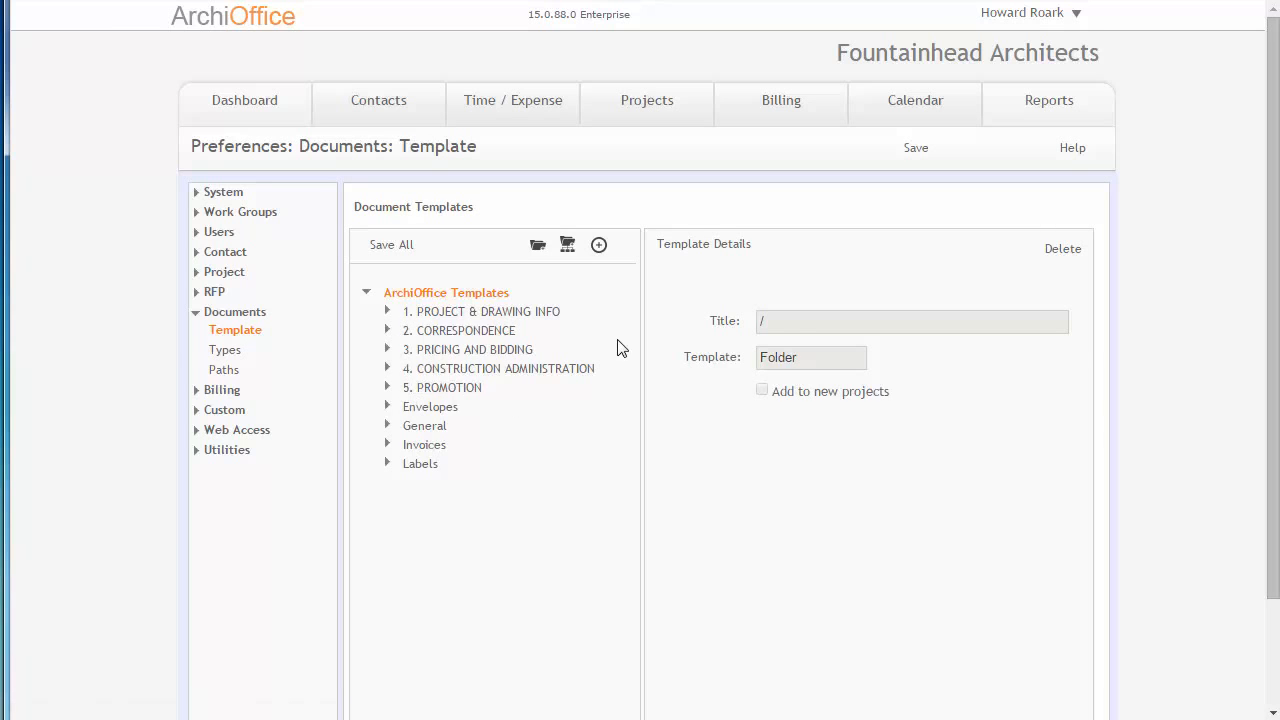
{"action": "left_click", "coordinate": [387, 313]}
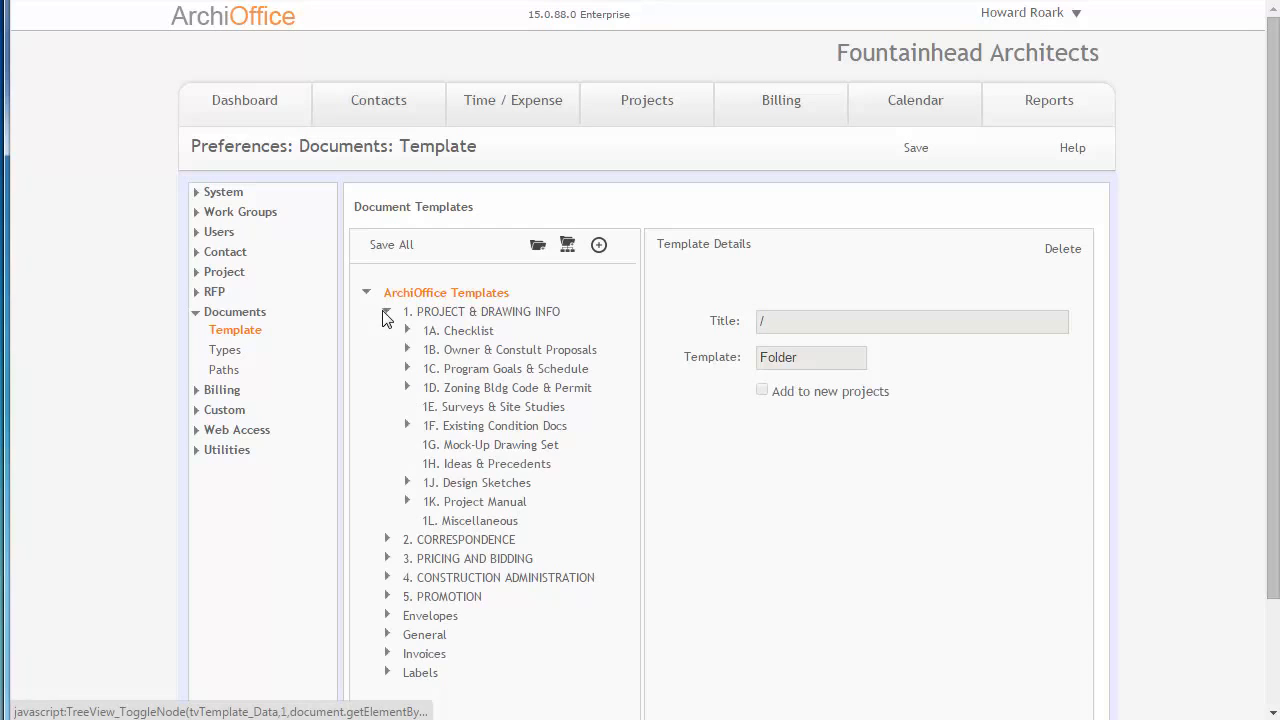
{"action": "left_click", "coordinate": [387, 313]}
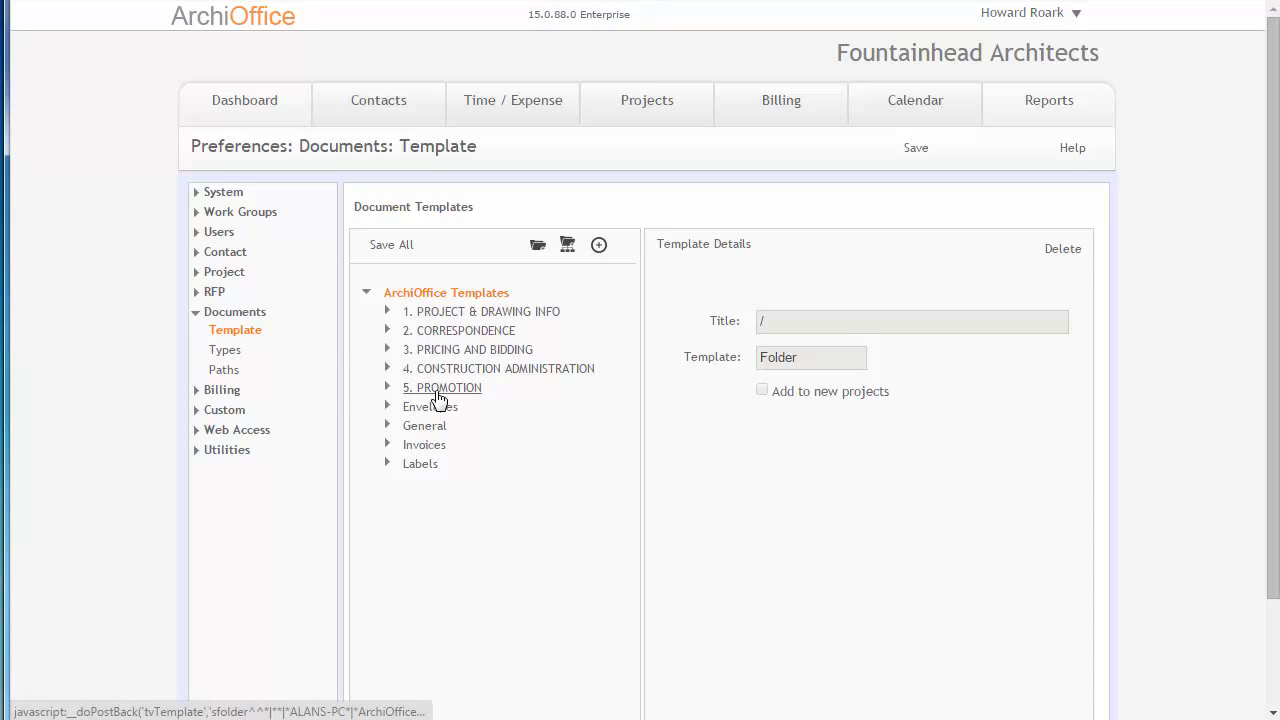
{"action": "left_click", "coordinate": [226, 372]}
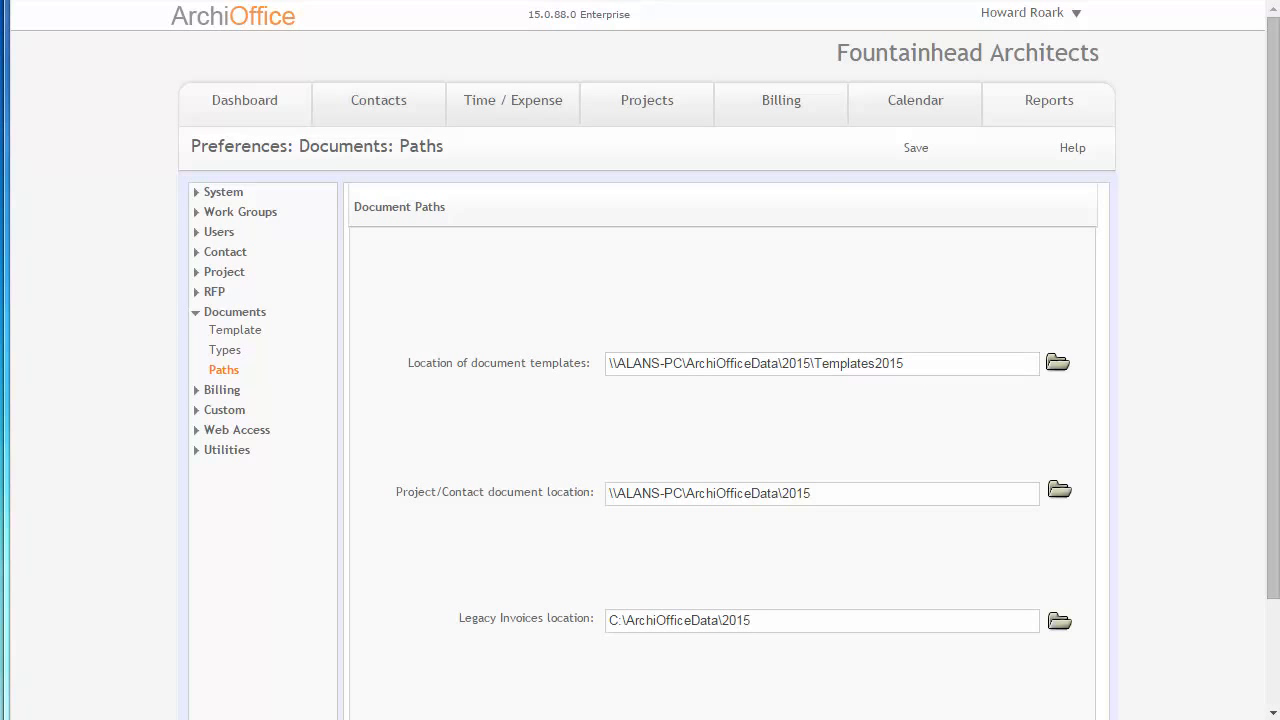
- Switch to the file explorer and browse the Templates2015 folder and its subfolders
{"action": "left_click_drag", "start_coordinate": [1279, 4], "coordinate": [706, 27]}
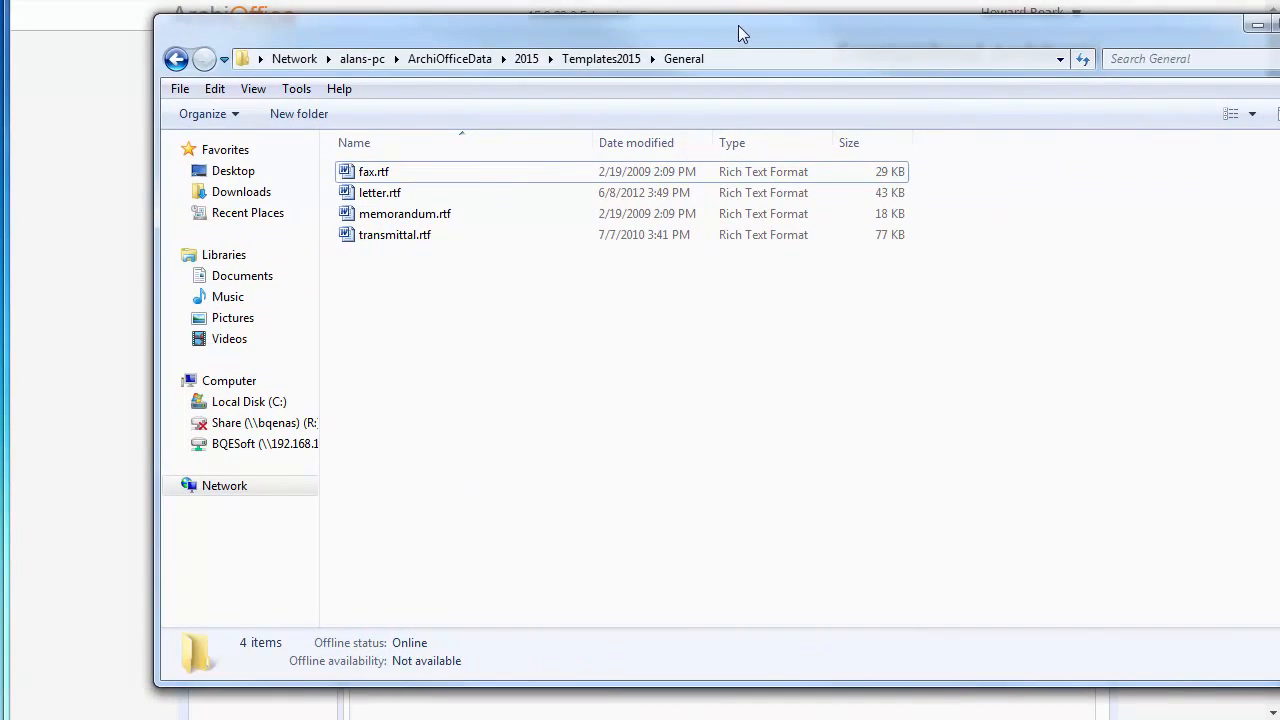
{"action": "left_click", "coordinate": [600, 60]}
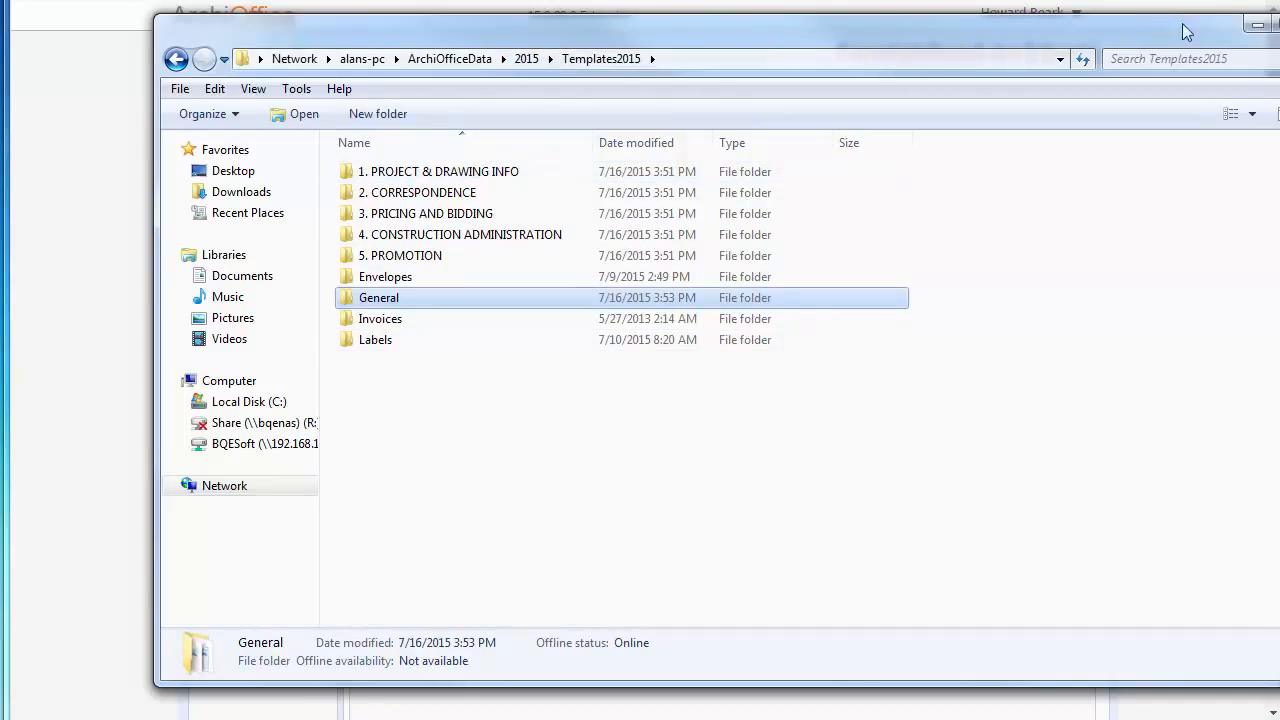
{"action": "left_click", "coordinate": [1268, 25]}
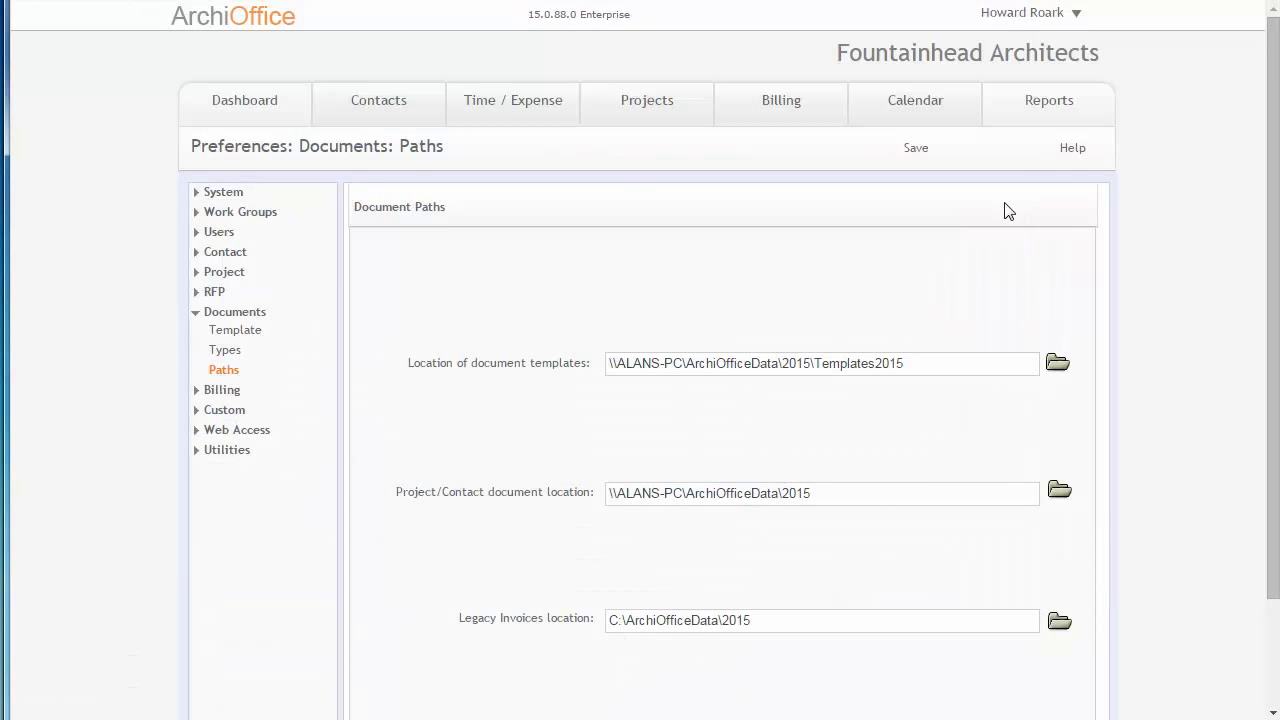
- Inspect the template details of 1. PROJECT & DRAWING INFO and its subfolder 1A. Checklist
{"action": "left_click", "coordinate": [238, 332]}
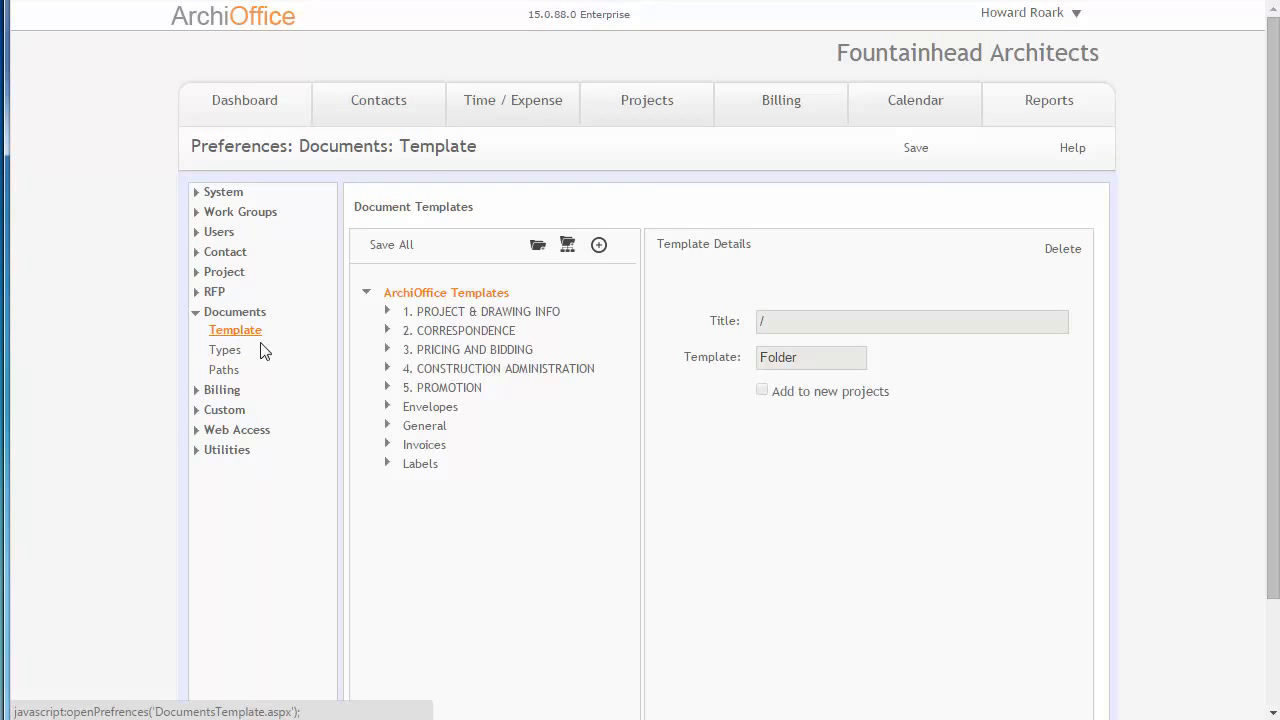
{"action": "left_click", "coordinate": [470, 313]}
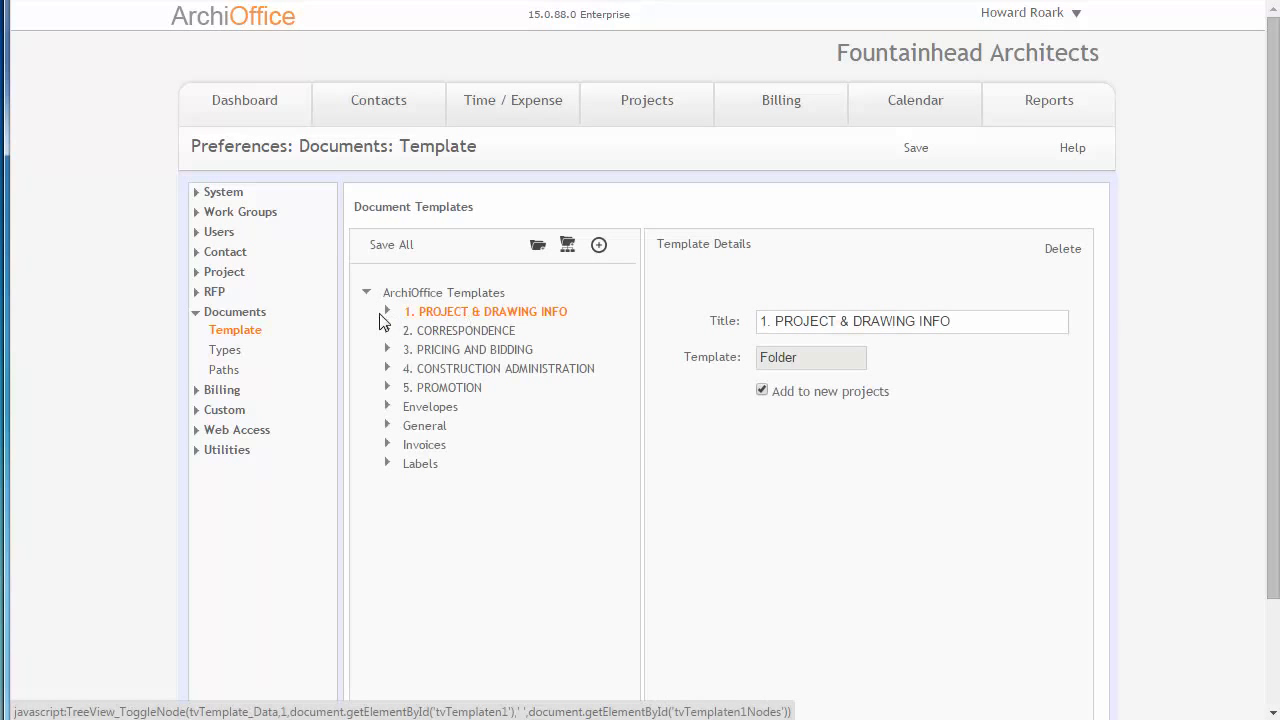
{"action": "left_click", "coordinate": [387, 312]}
{"action": "left_click", "coordinate": [457, 331]}
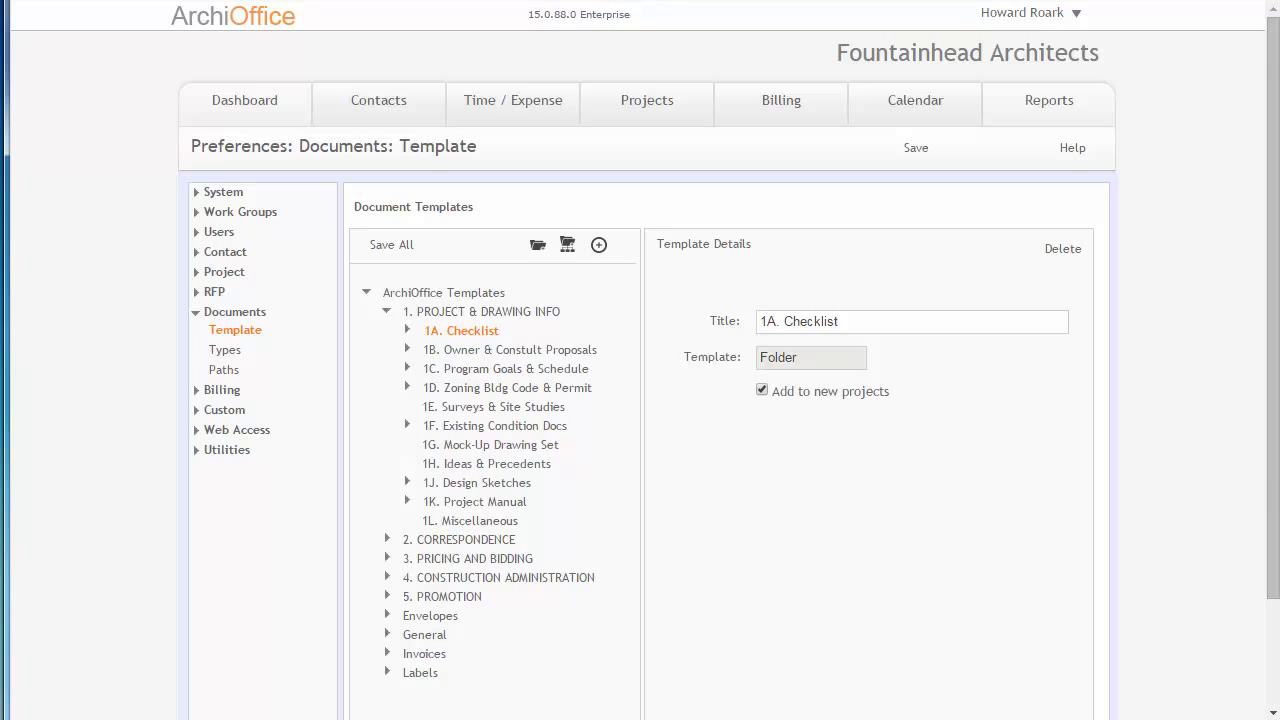
- Switch to the file explorer and browse the Storage\Project Docs folders of projects P2014-0002 and P10001
{"action": "key", "text": "alt+Tab"}
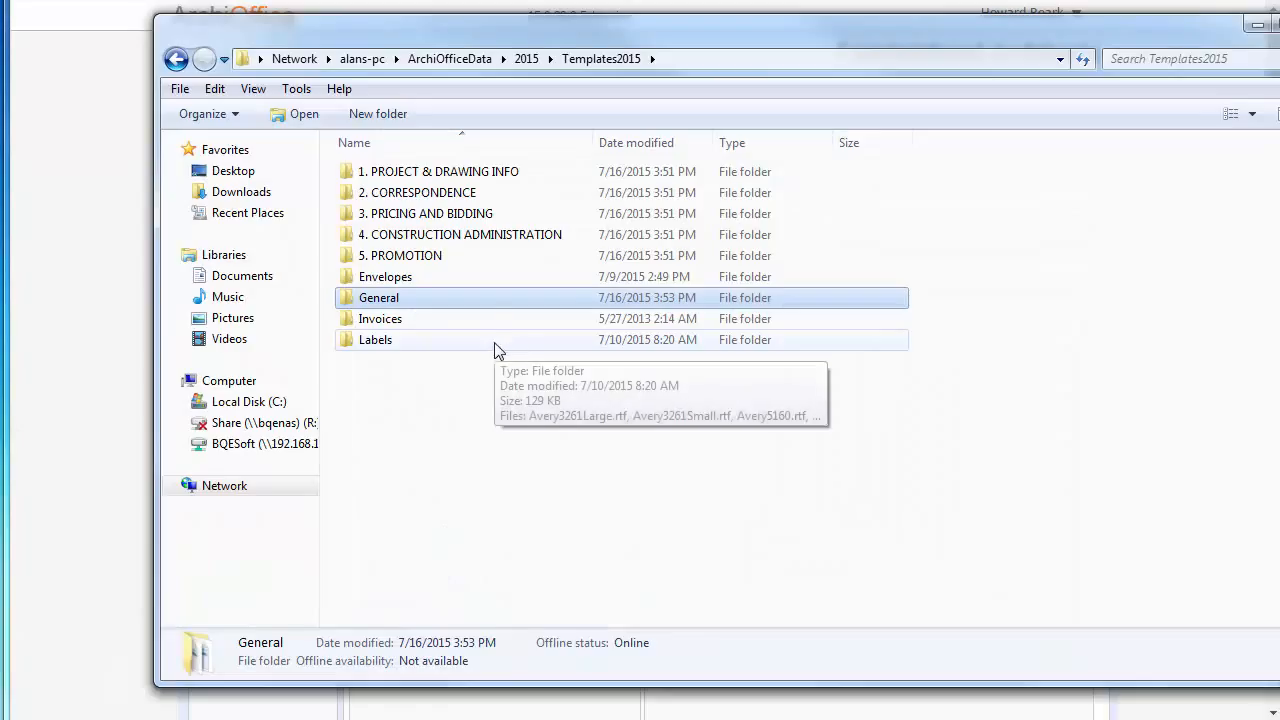
{"action": "left_click", "coordinate": [527, 62]}
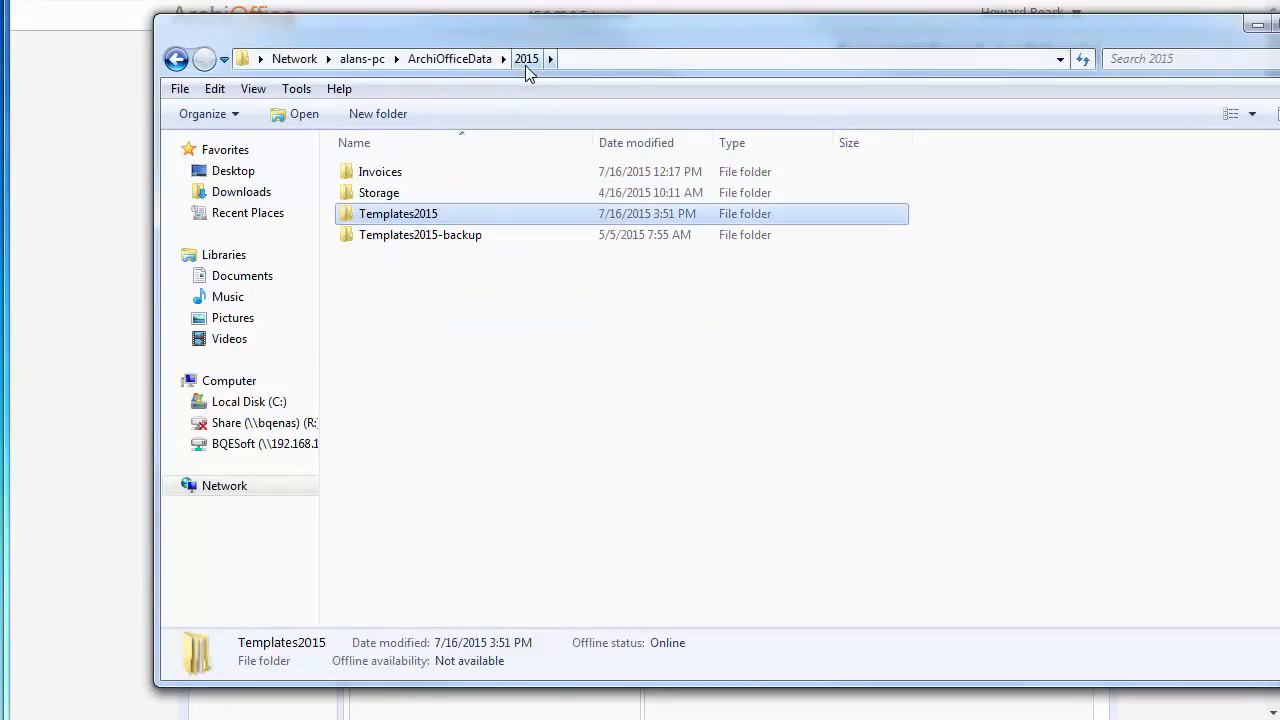
{"action": "double_click", "coordinate": [381, 198]}
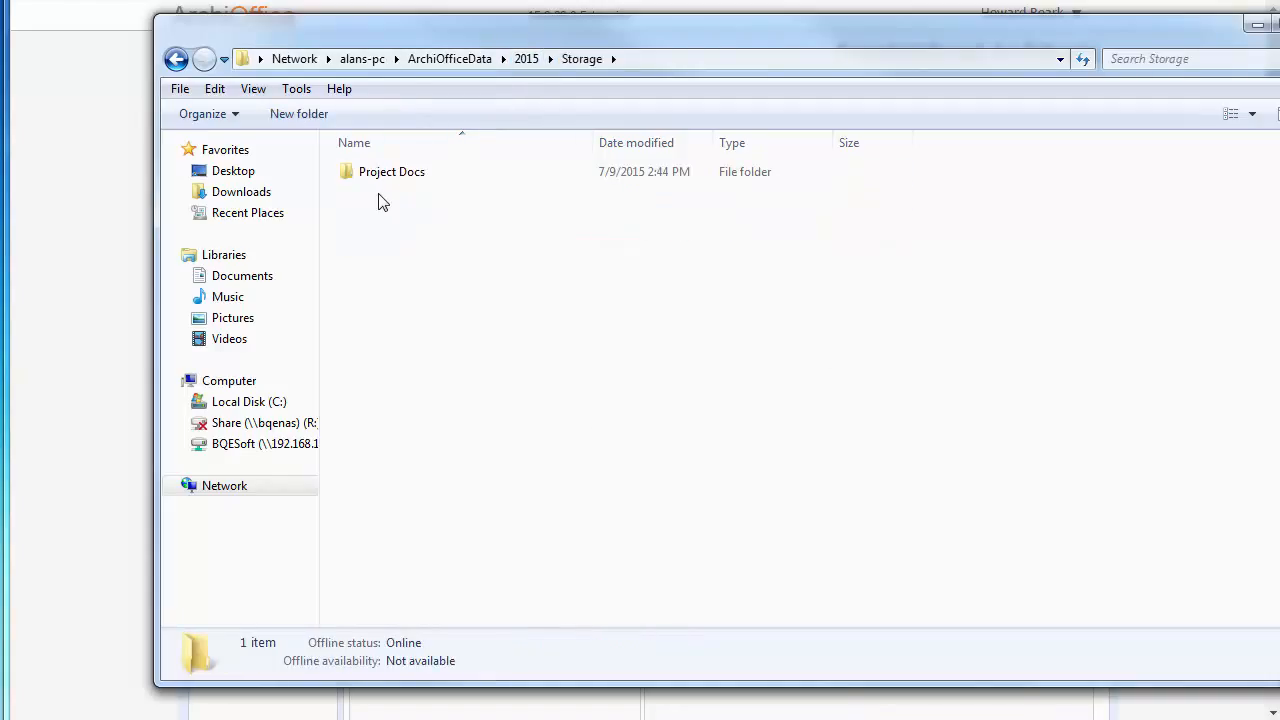
{"action": "double_click", "coordinate": [392, 174]}
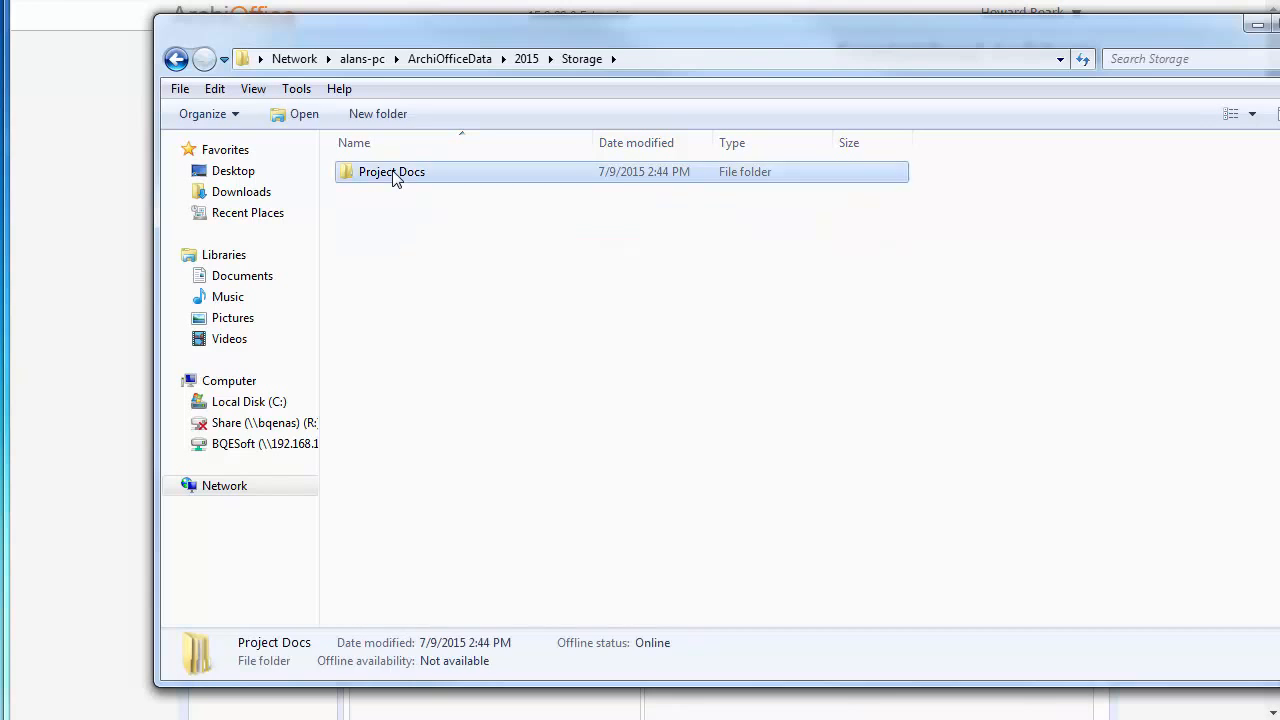
{"action": "scroll", "coordinate": [533, 335], "scroll_direction": "down", "scroll_amount": 1}
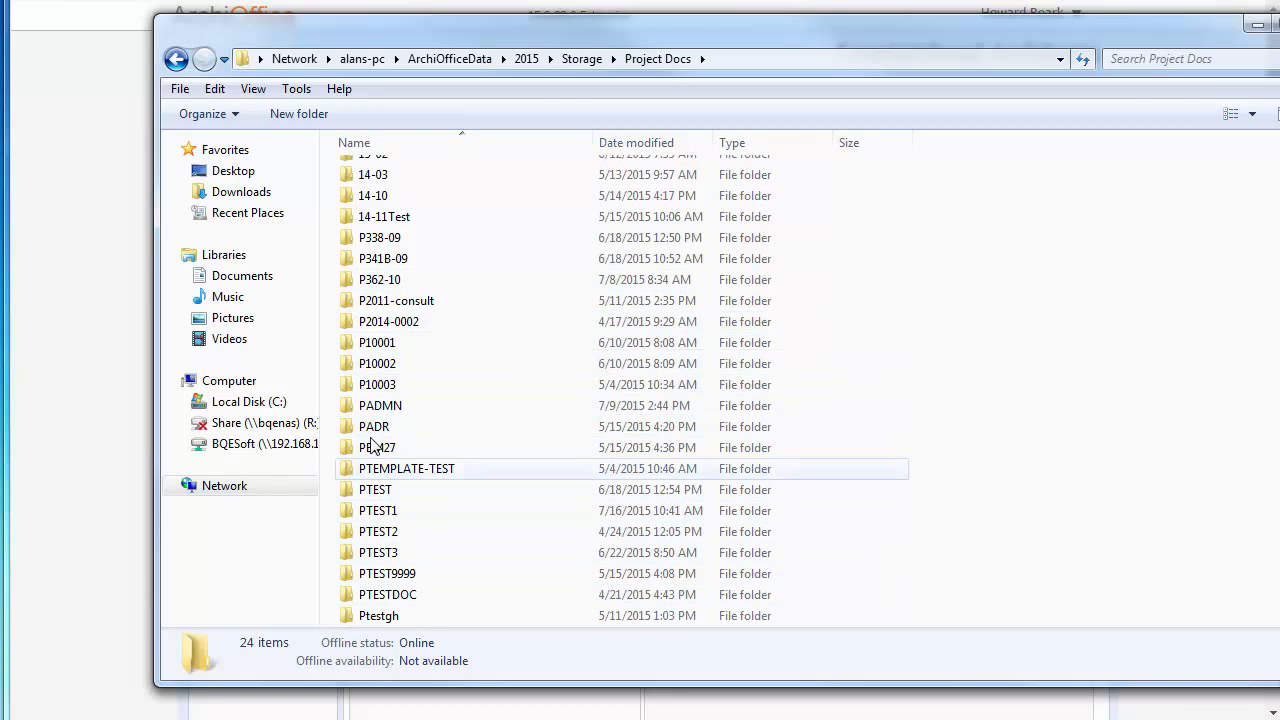
{"action": "double_click", "coordinate": [364, 327]}
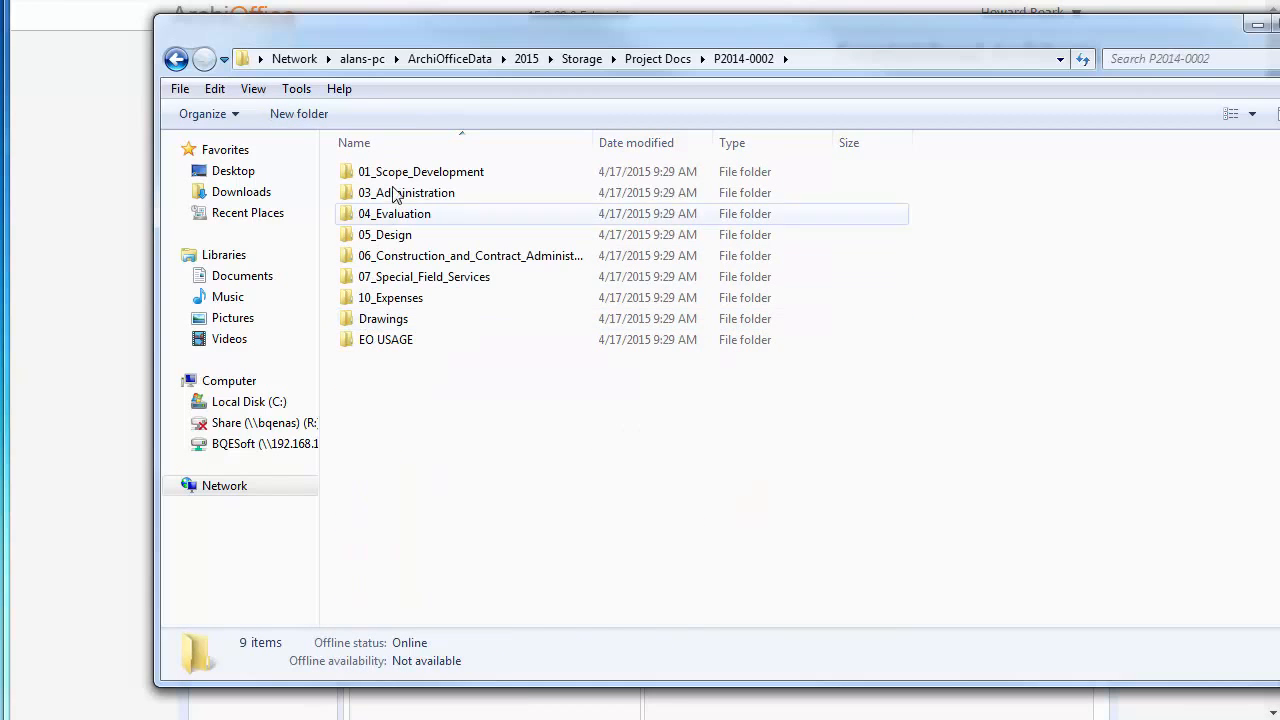
{"action": "left_click", "coordinate": [642, 63]}
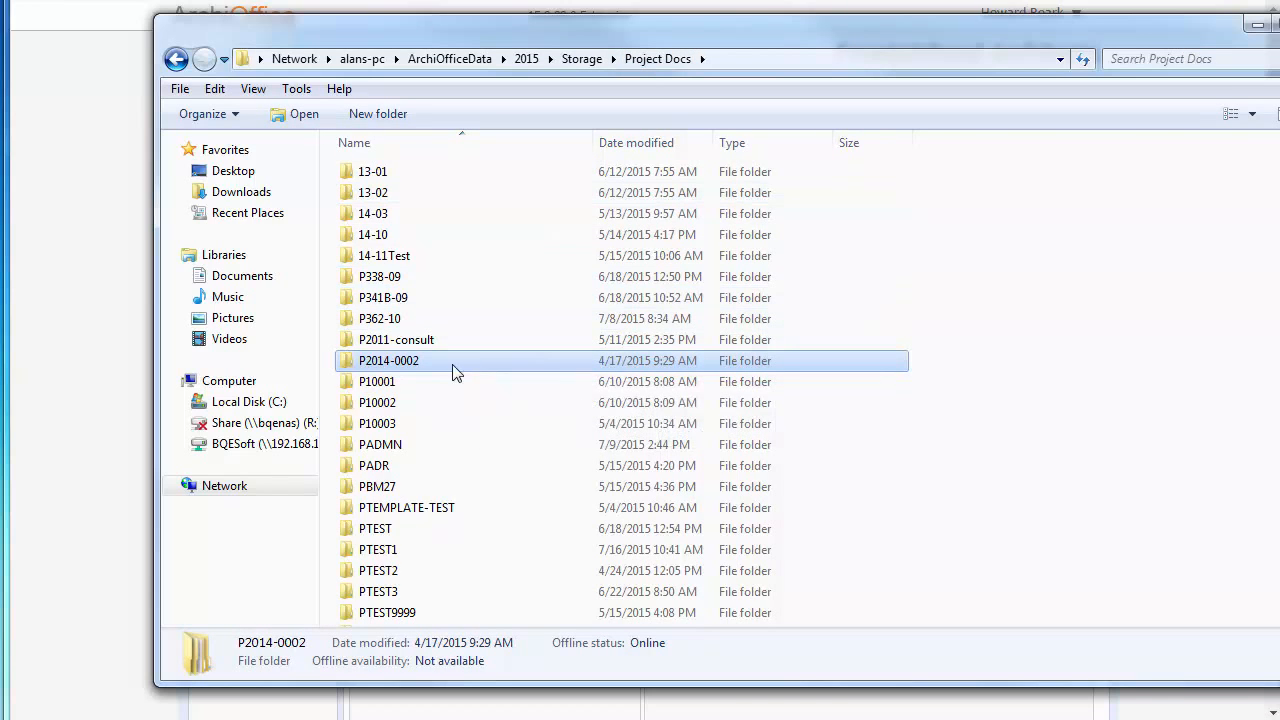
{"action": "double_click", "coordinate": [404, 381]}
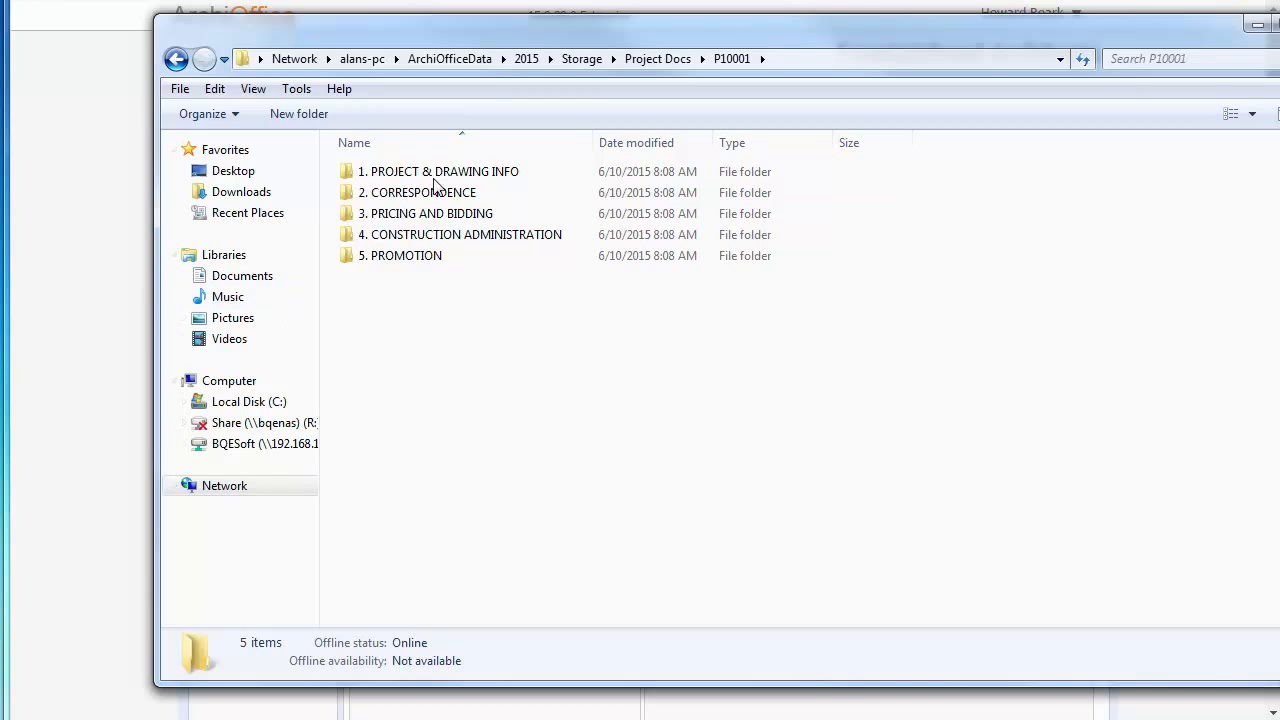
{"action": "left_click_drag", "start_coordinate": [497, 22], "coordinate": [482, 47]}
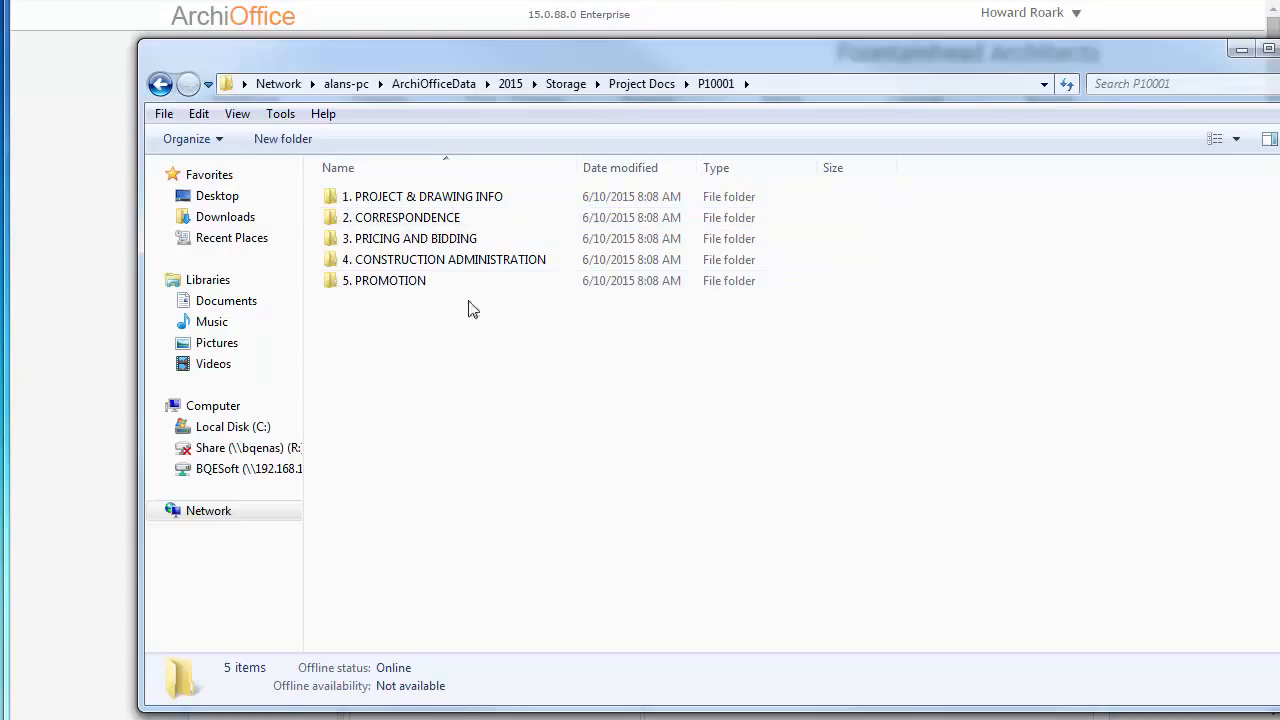
- Return to the template tree, collapse it and select 1. PROJECT & DRAWING INFO
{"action": "left_click", "coordinate": [86, 247]}
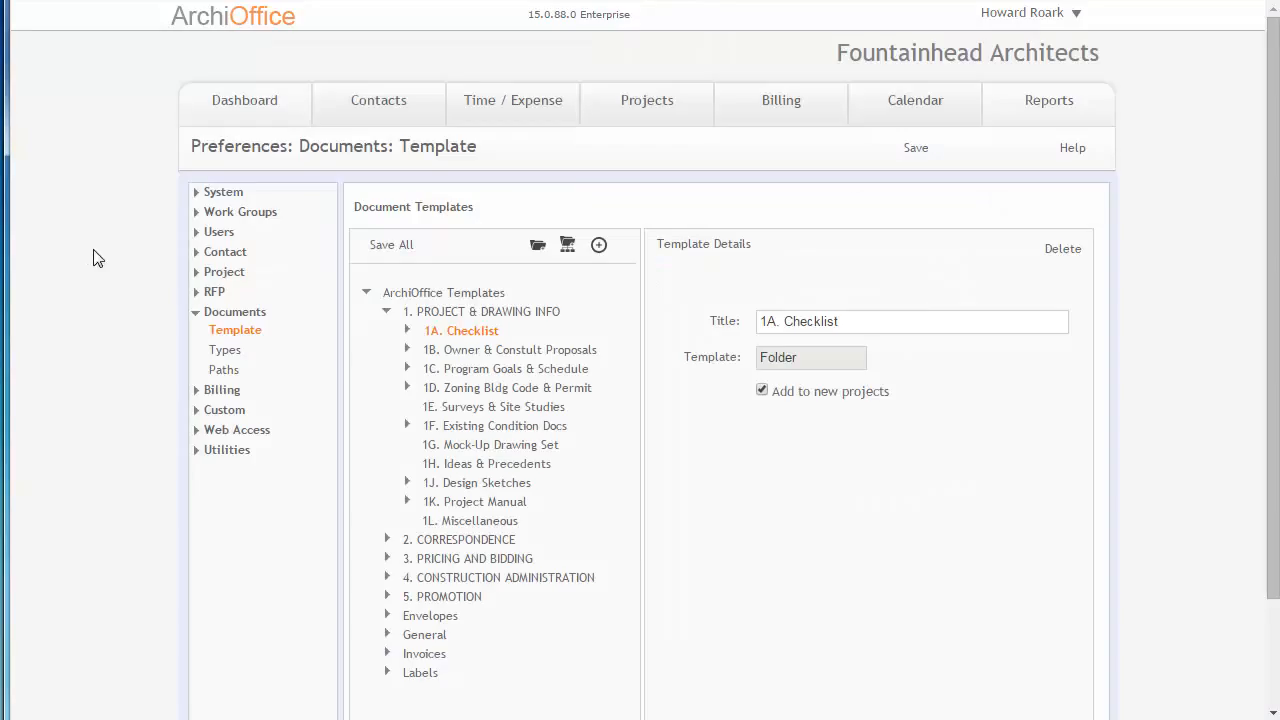
{"action": "left_click", "coordinate": [389, 311]}
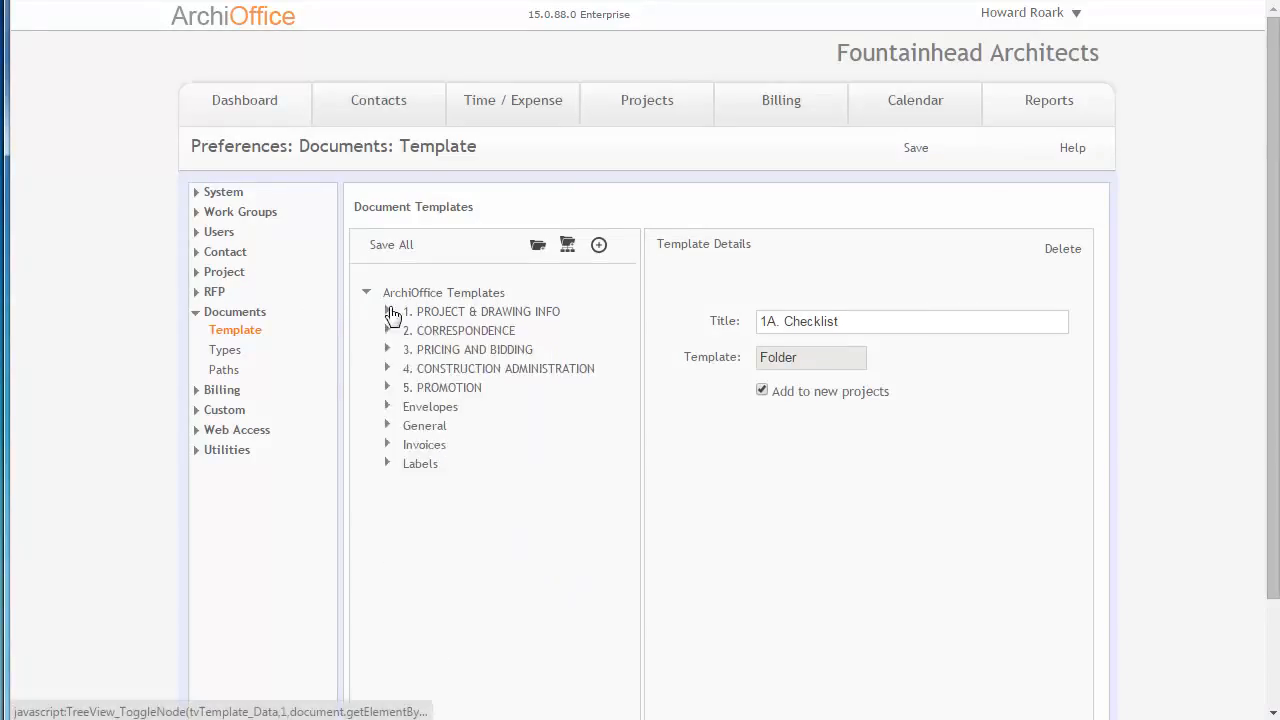
{"action": "left_click", "coordinate": [430, 314]}
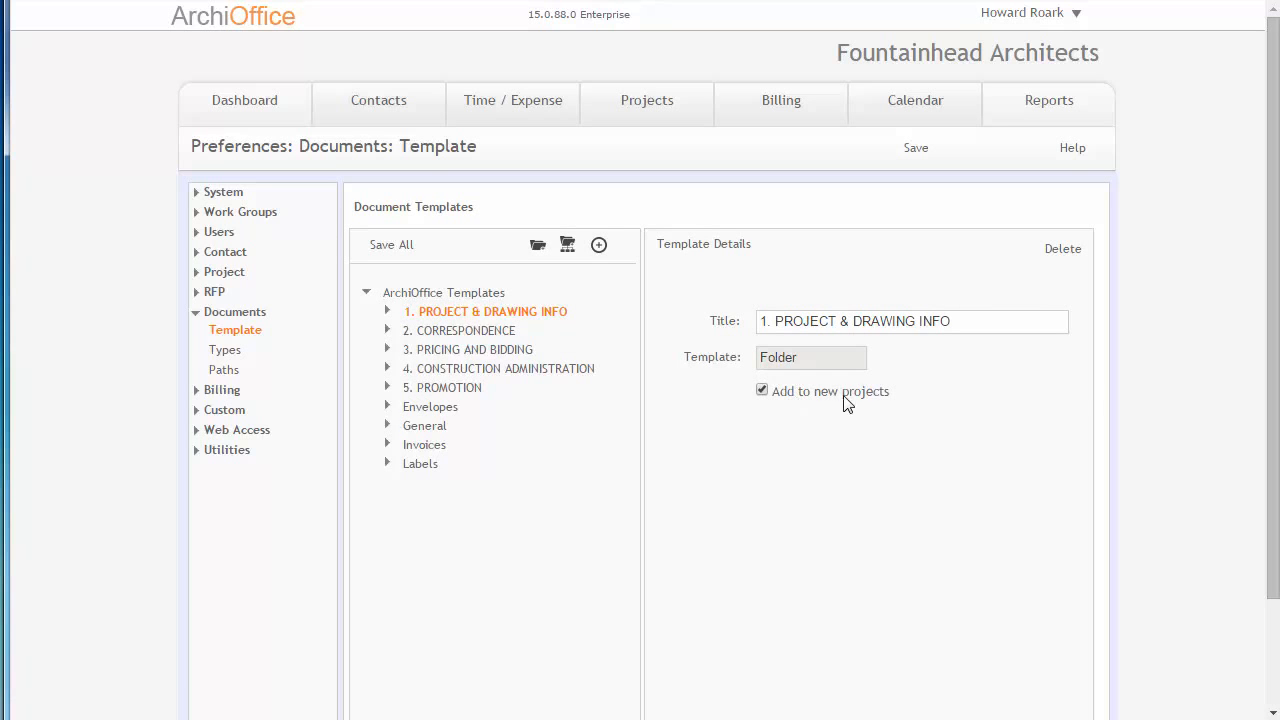
- Go back to the project's Documents tab and expand and collapse 1. PROJECT & DRAWING INFO
{"action": "left_click", "coordinate": [639, 105]}
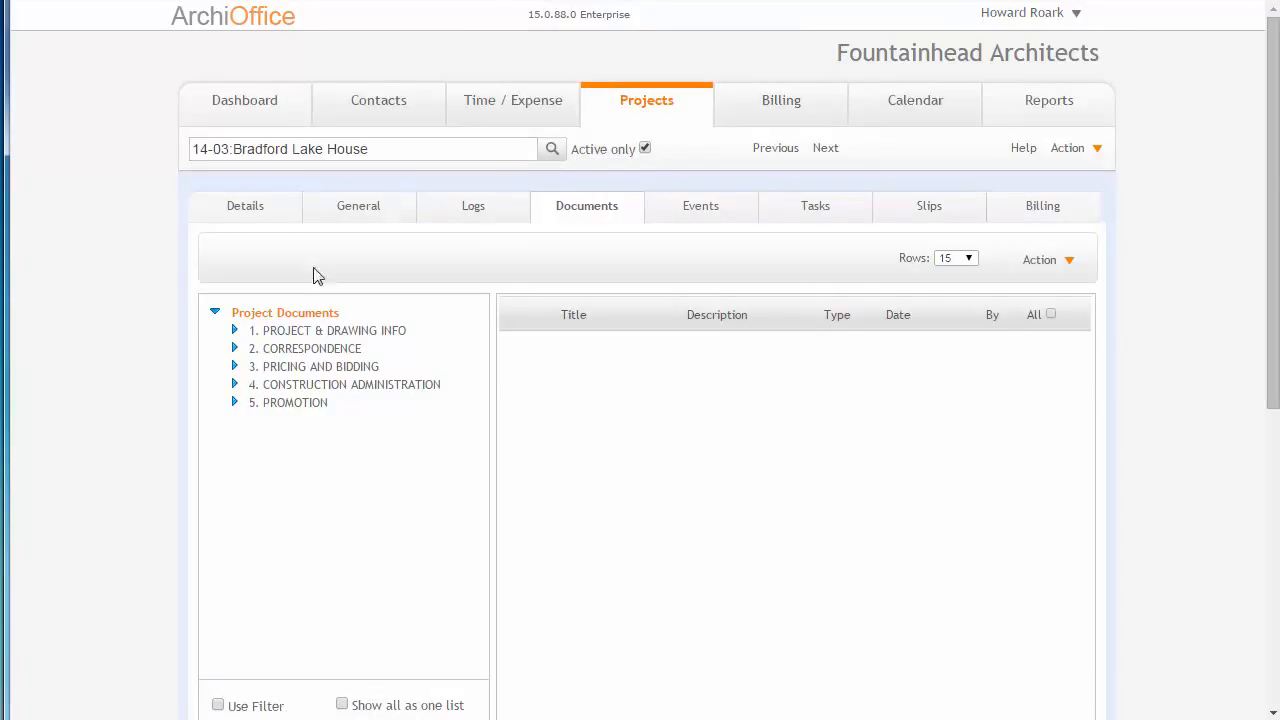
{"action": "left_click", "coordinate": [235, 331]}
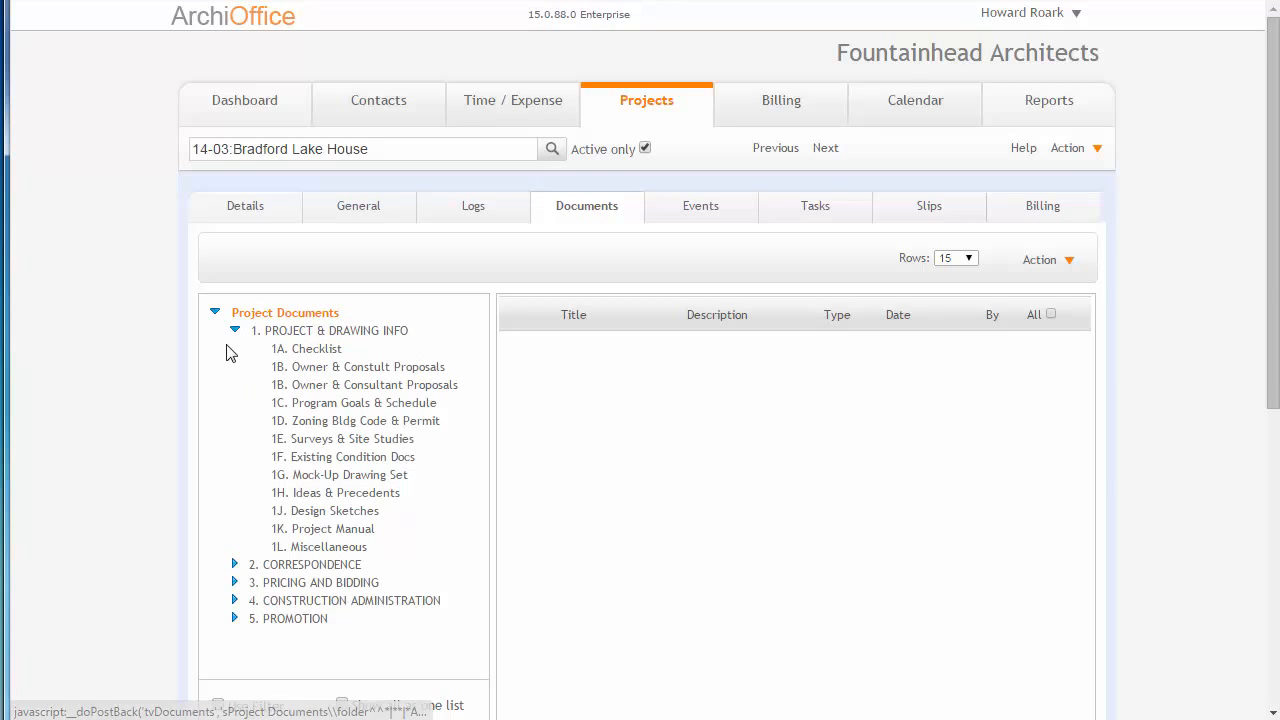
{"action": "left_click", "coordinate": [235, 331]}
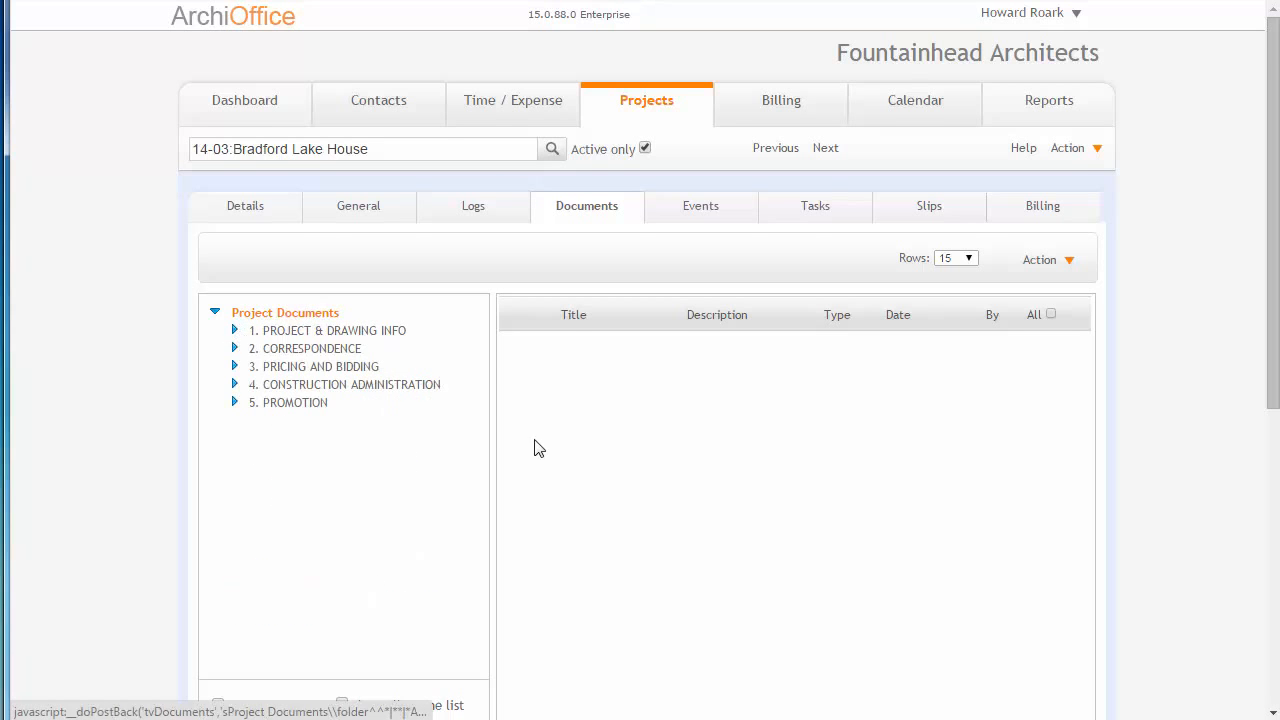
{"action": "scroll", "coordinate": [555, 450], "scroll_direction": "down", "scroll_amount": 2}
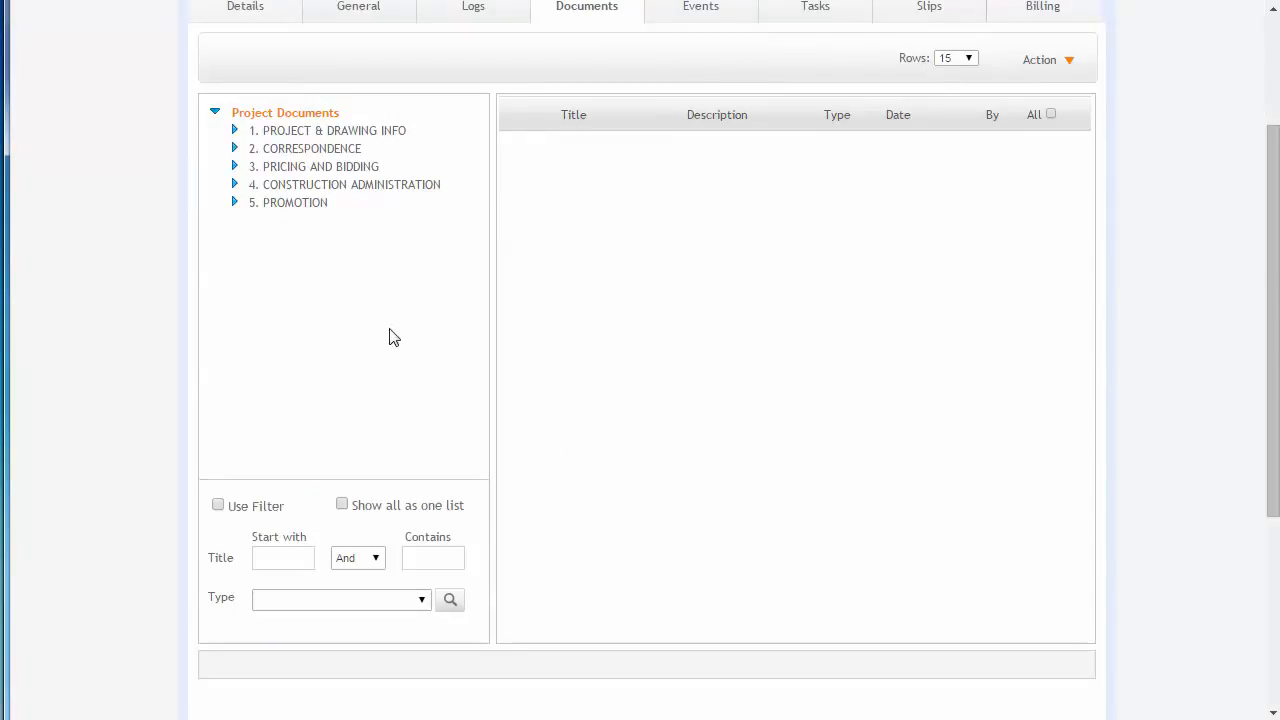
{"action": "scroll", "coordinate": [651, 323], "scroll_direction": "up", "scroll_amount": 1}
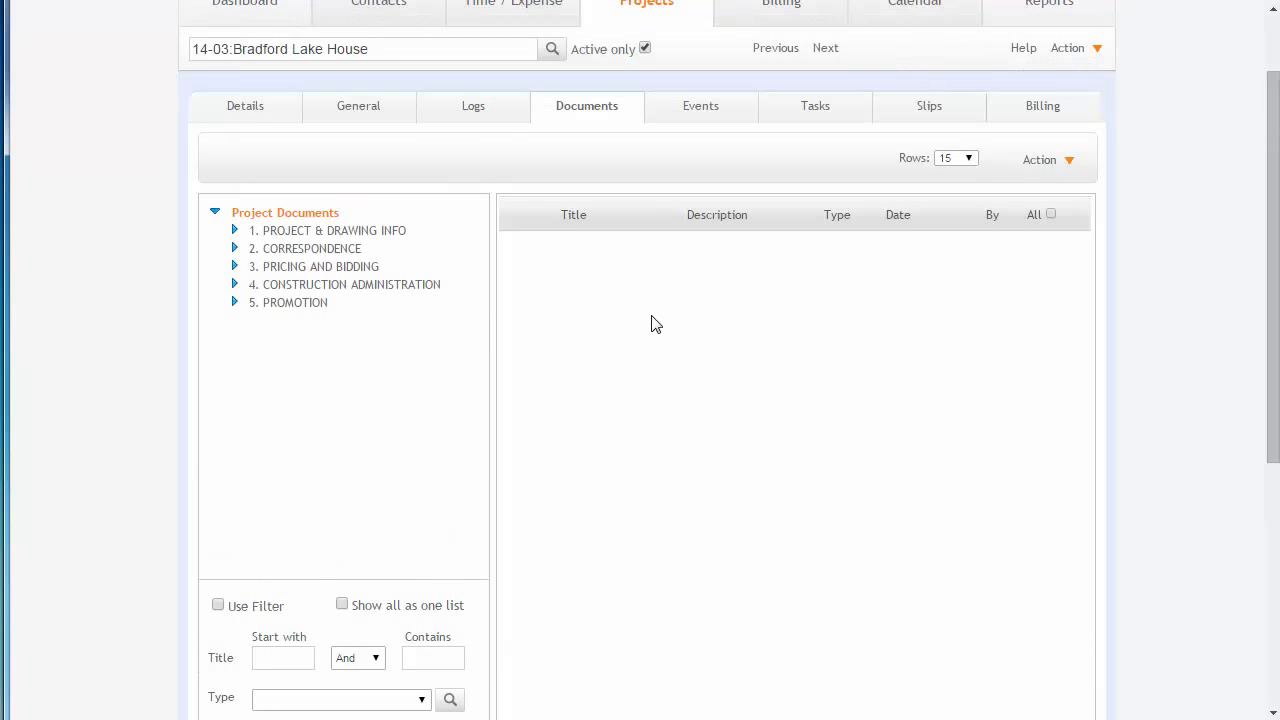
- Start a new document for the project from the letter.rtf quick document template
{"action": "left_click", "coordinate": [1034, 164]}
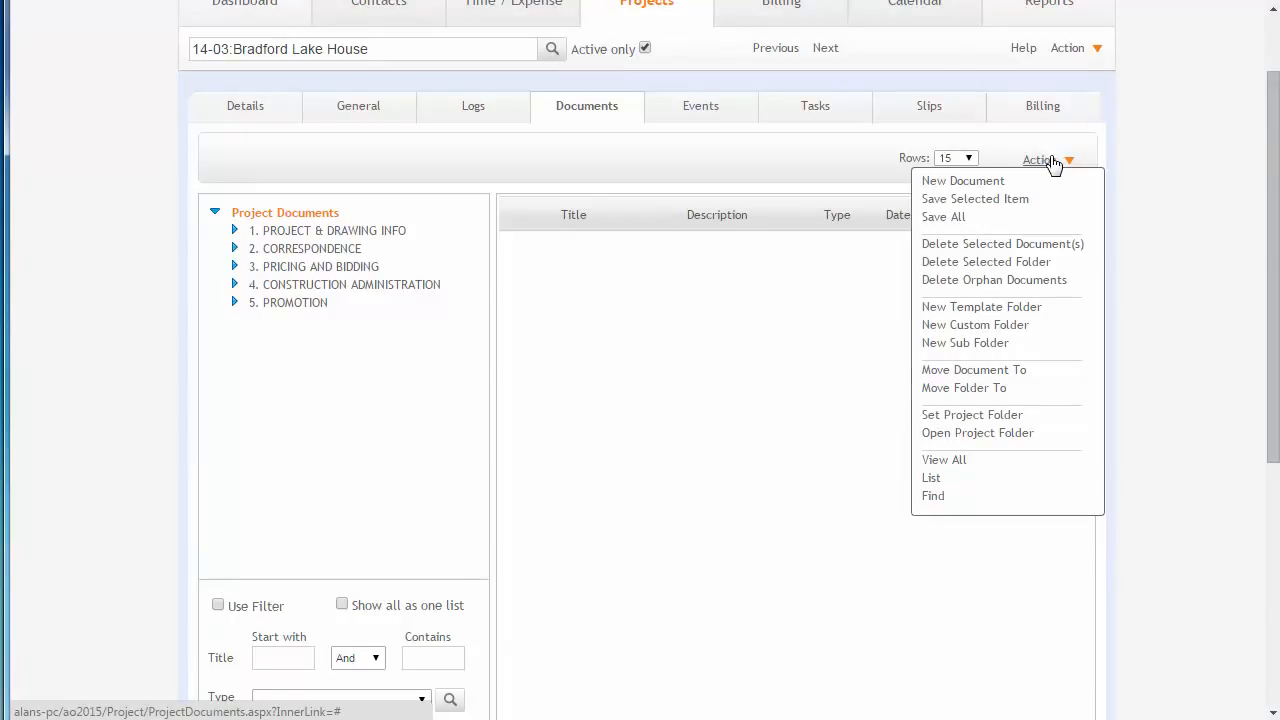
{"action": "left_click", "coordinate": [970, 184]}
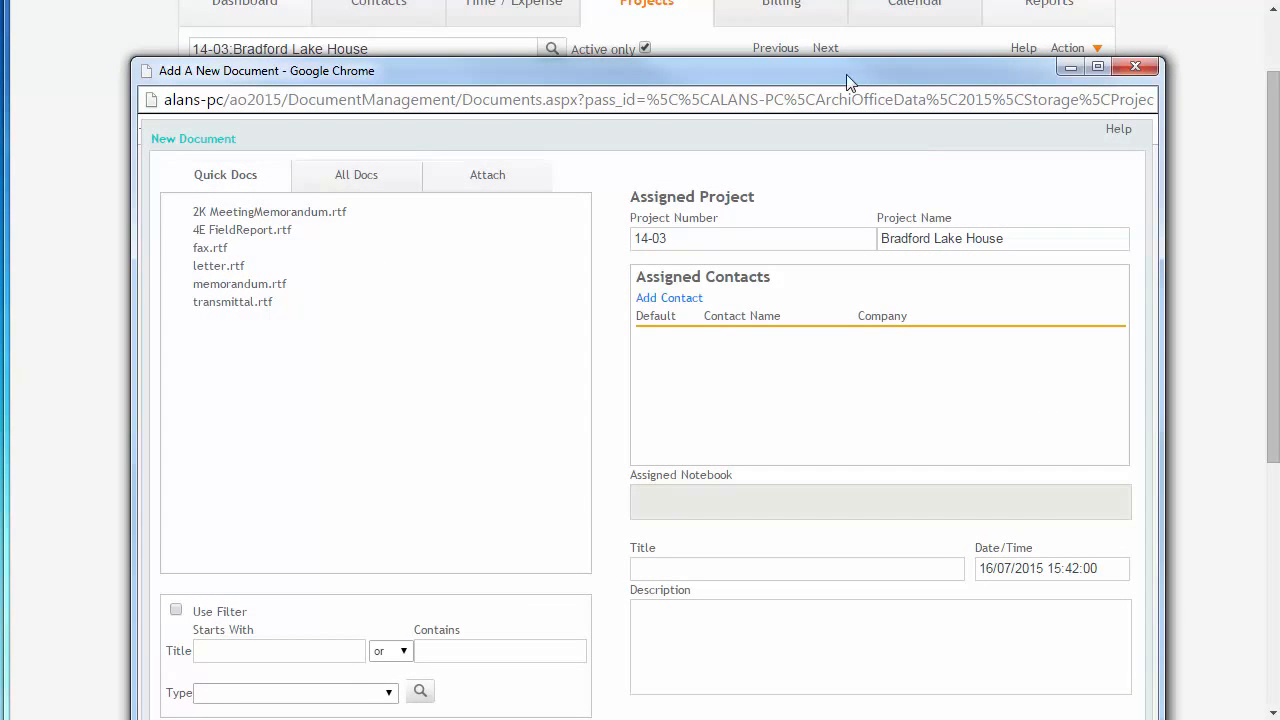
{"action": "left_click_drag", "start_coordinate": [830, 76], "coordinate": [819, 0]}
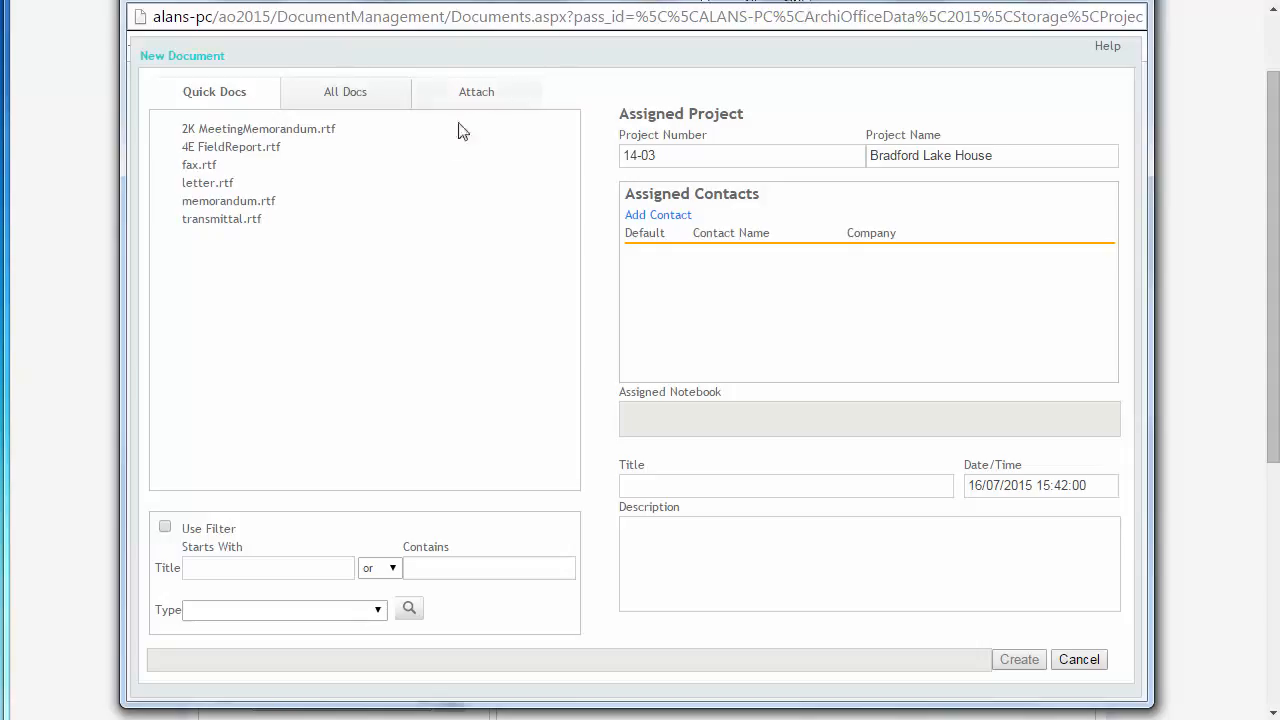
{"action": "left_click", "coordinate": [212, 188]}
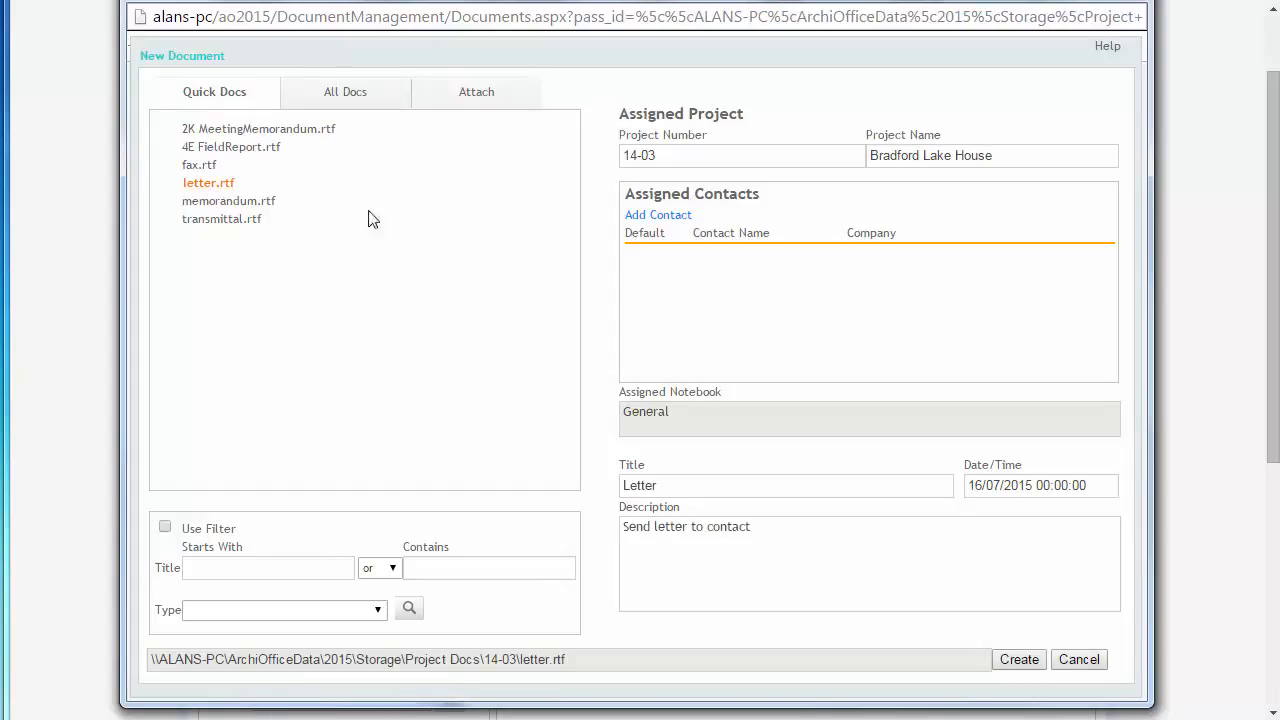
- Assign the project contact from Fountainhead Architects to the new document
{"action": "left_click", "coordinate": [658, 215]}
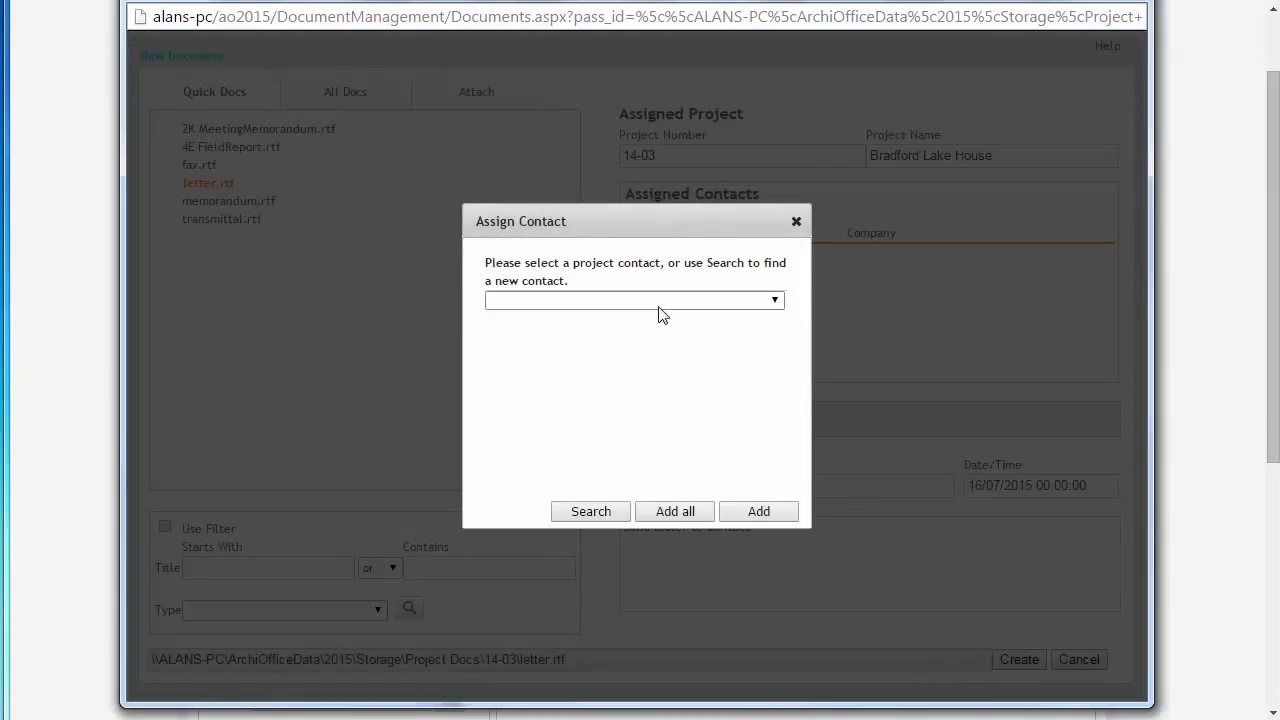
{"action": "left_click", "coordinate": [658, 302]}
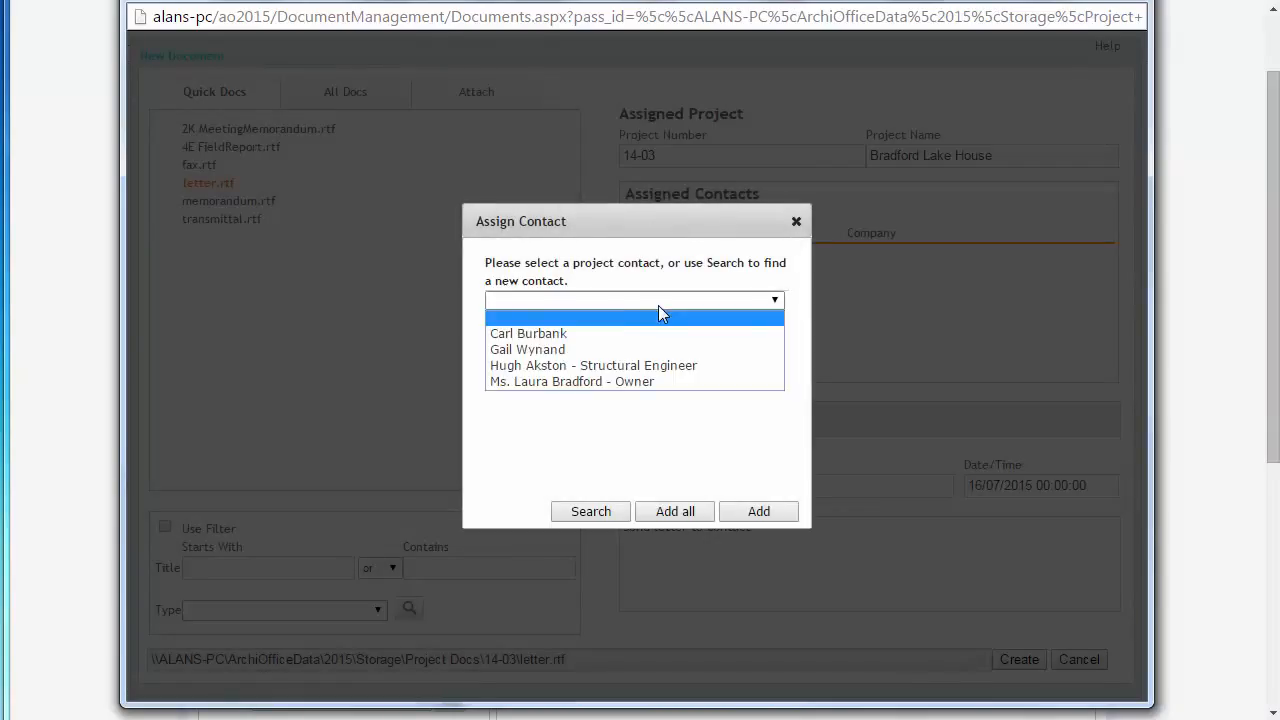
{"action": "left_click", "coordinate": [553, 349]}
{"action": "left_click", "coordinate": [755, 516]}
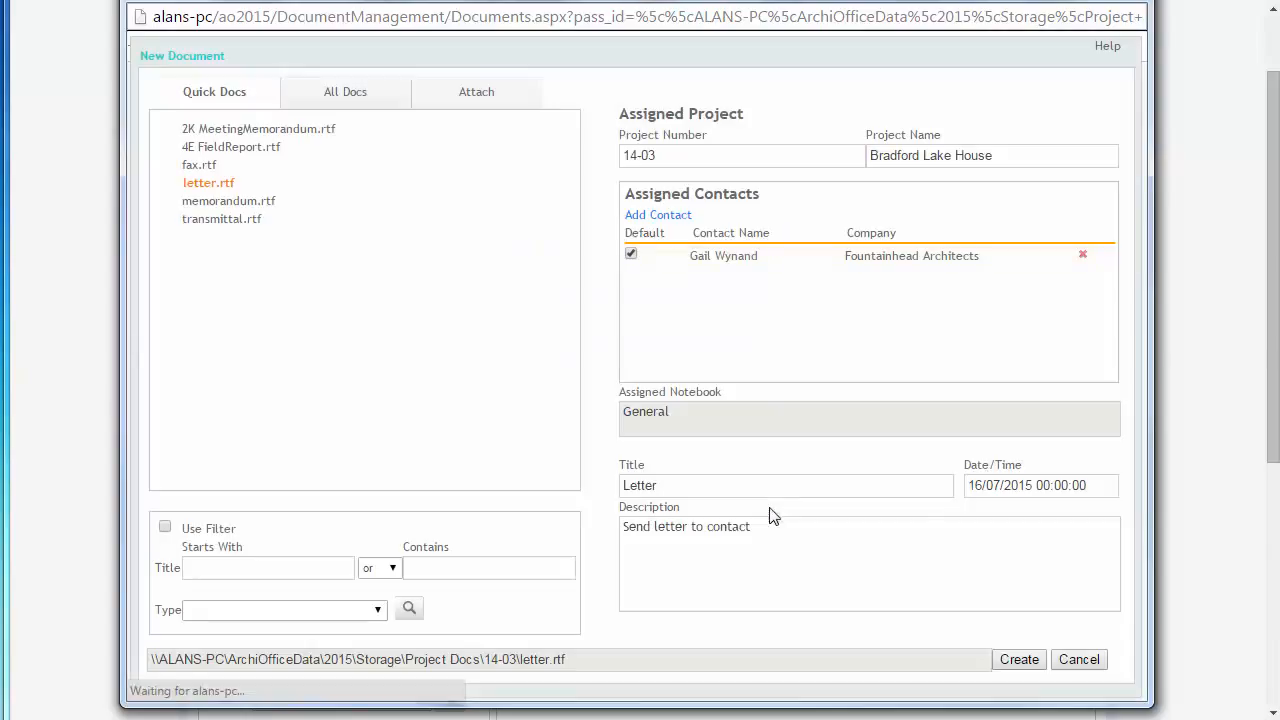
- Set the document title to "Sample Letter" and the description to "This is just a test."
{"action": "left_click", "coordinate": [697, 483]}
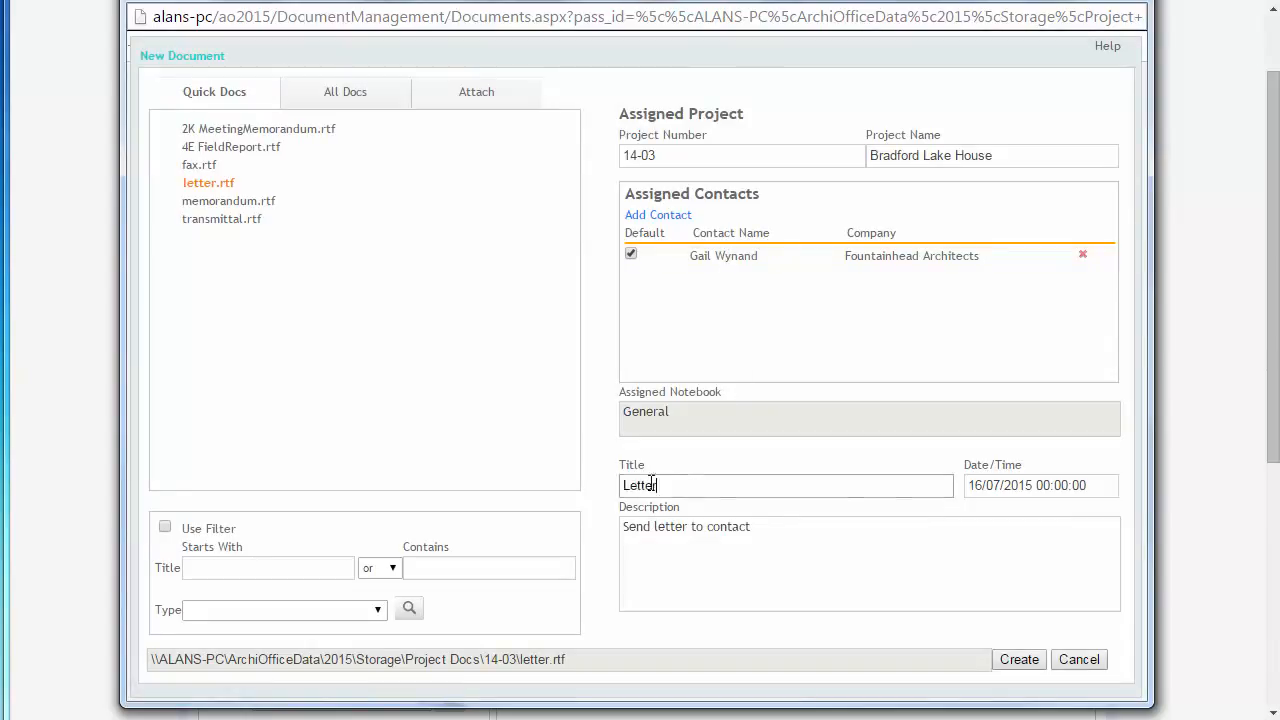
{"action": "double_click", "coordinate": [651, 484]}
{"action": "type", "text": "Sample Letter"}
{"action": "left_click", "coordinate": [794, 551]}
{"action": "key", "text": "ctrl+a"}
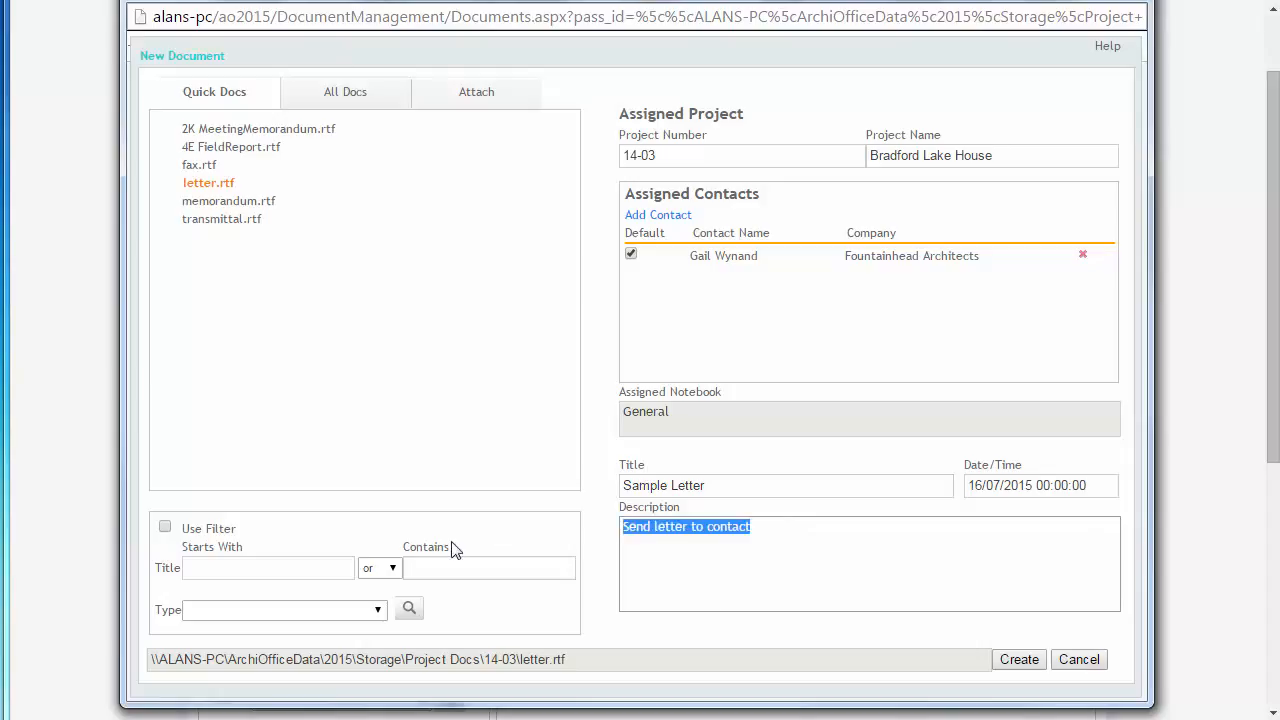
{"action": "type", "text": "This "}
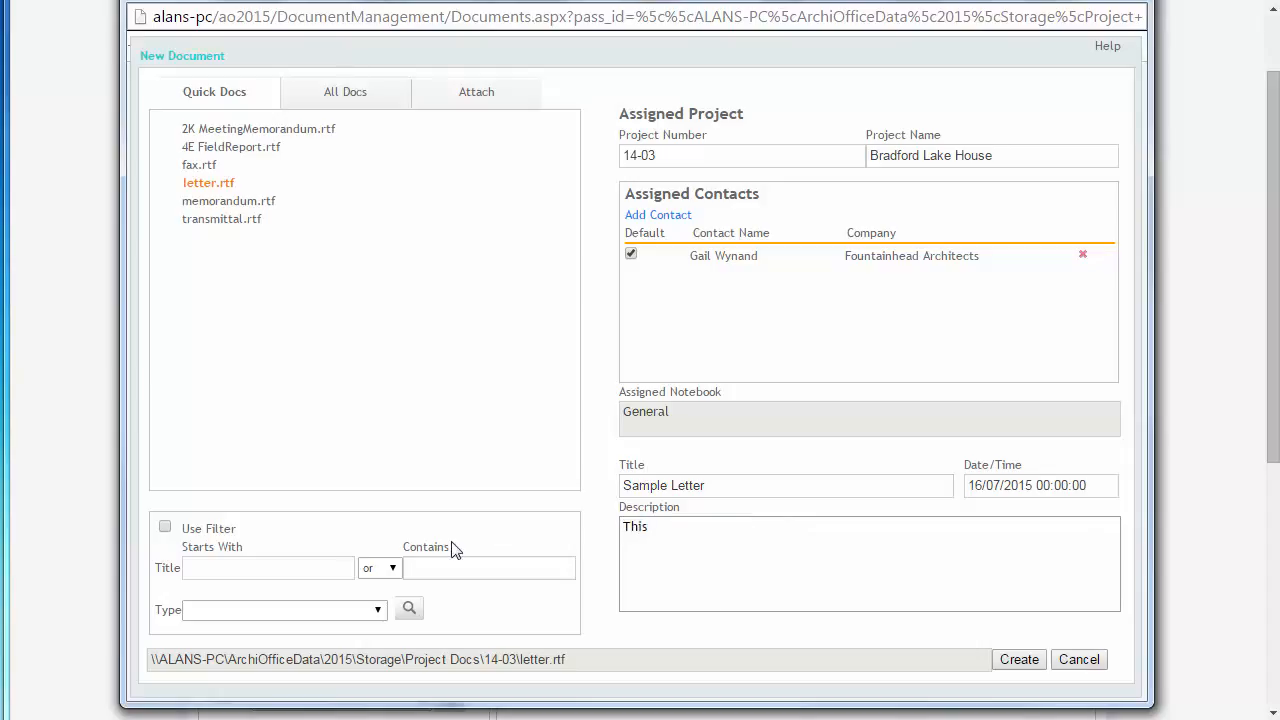
{"action": "type", "text": "is just "}
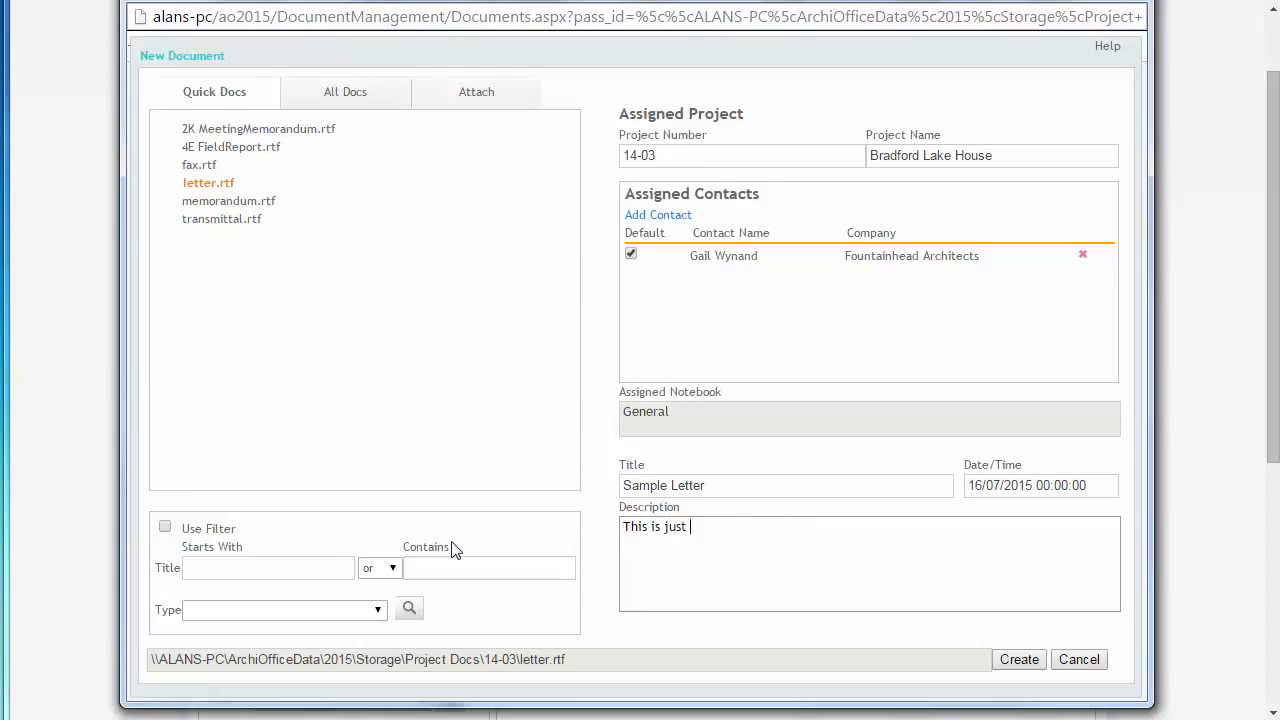
{"action": "type", "text": "a test."}
- Create the document, filing it in the 1. PROJECT & DRAWING INFO notebook
{"action": "left_click", "coordinate": [1035, 664]}
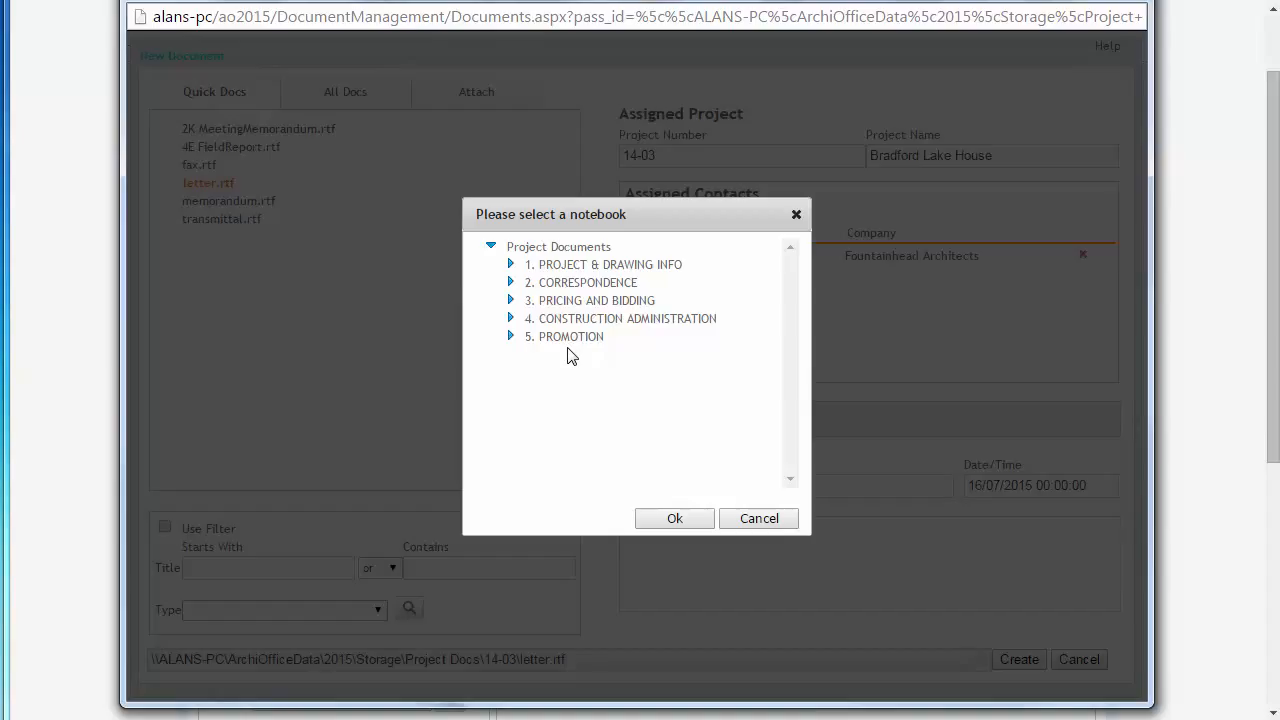
{"action": "left_click", "coordinate": [562, 266]}
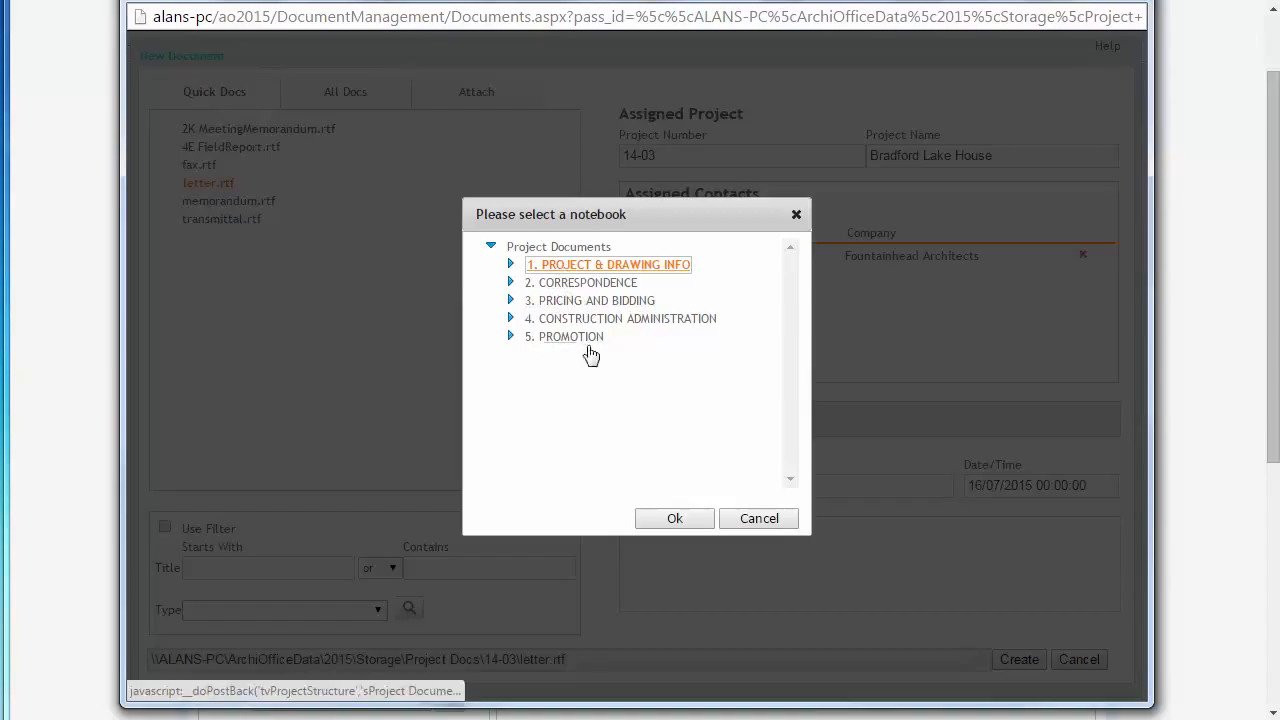
{"action": "left_click", "coordinate": [674, 518]}
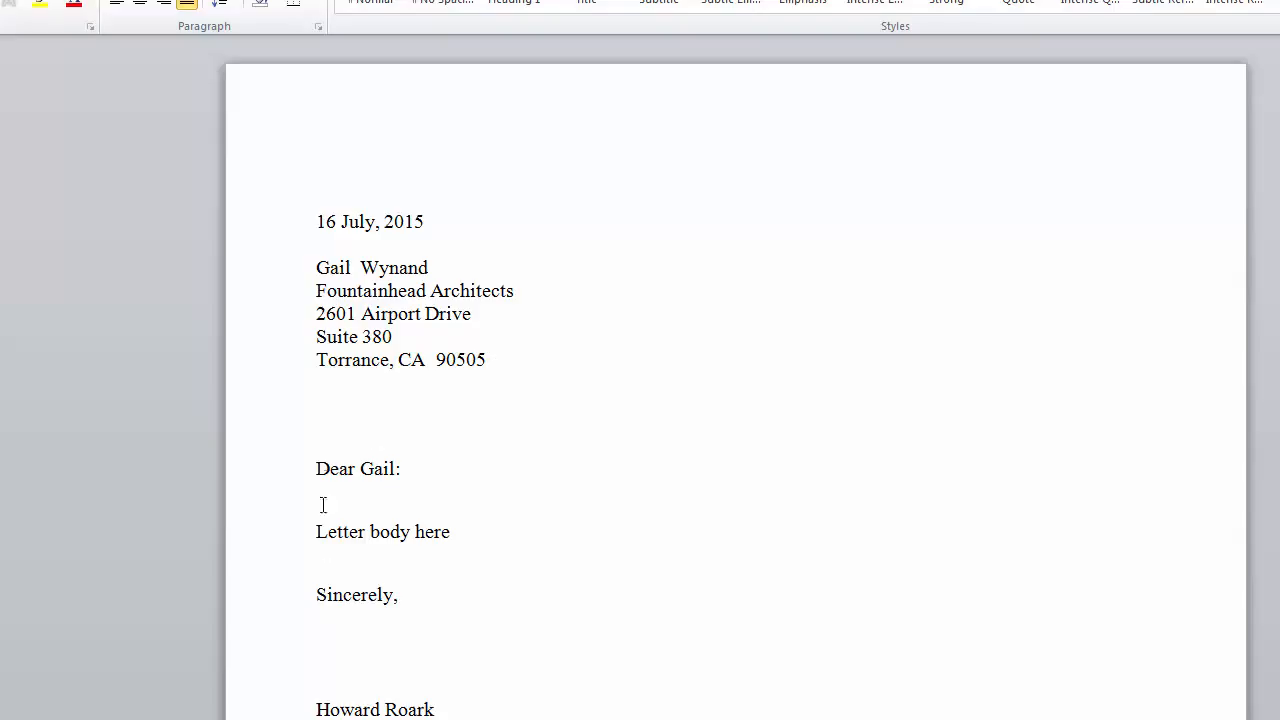
- Review the generated letter, then open the 1. PROJECT & DRAWING INFO folder to view its documents
{"action": "left_click_drag", "start_coordinate": [361, 468], "coordinate": [398, 468]}
{"action": "left_click", "coordinate": [546, 484]}
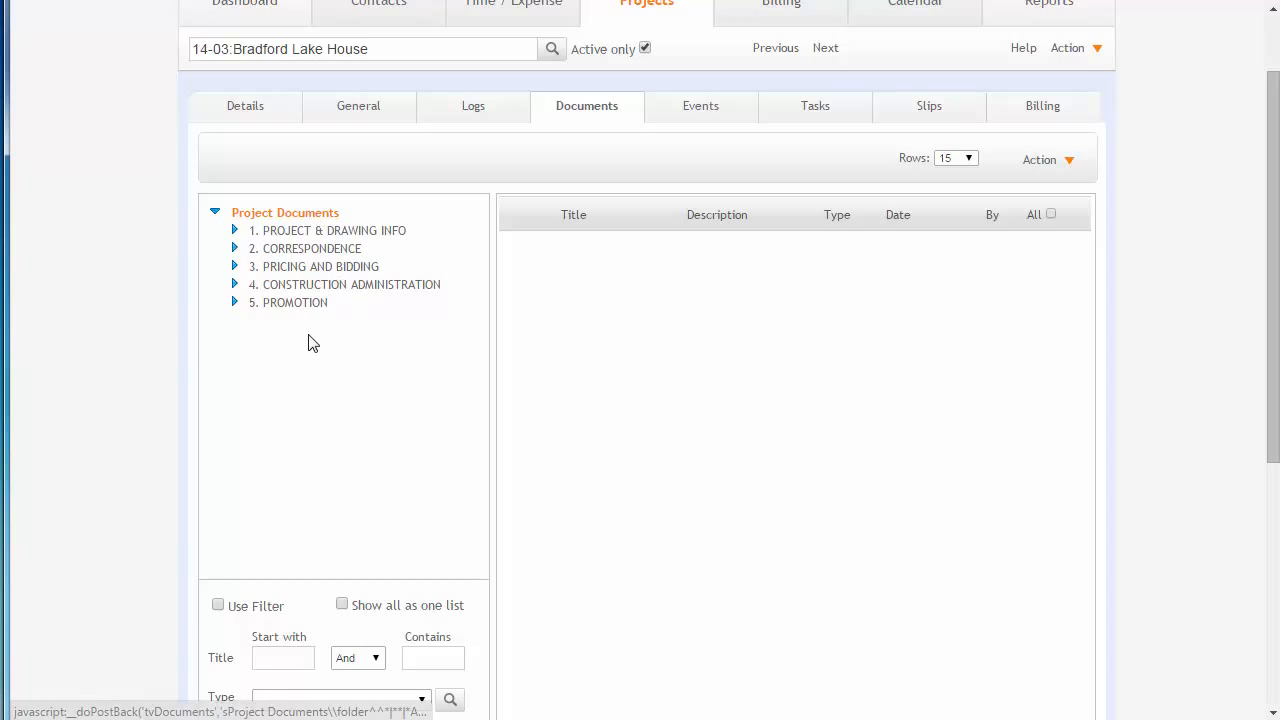
{"action": "left_click", "coordinate": [294, 236]}
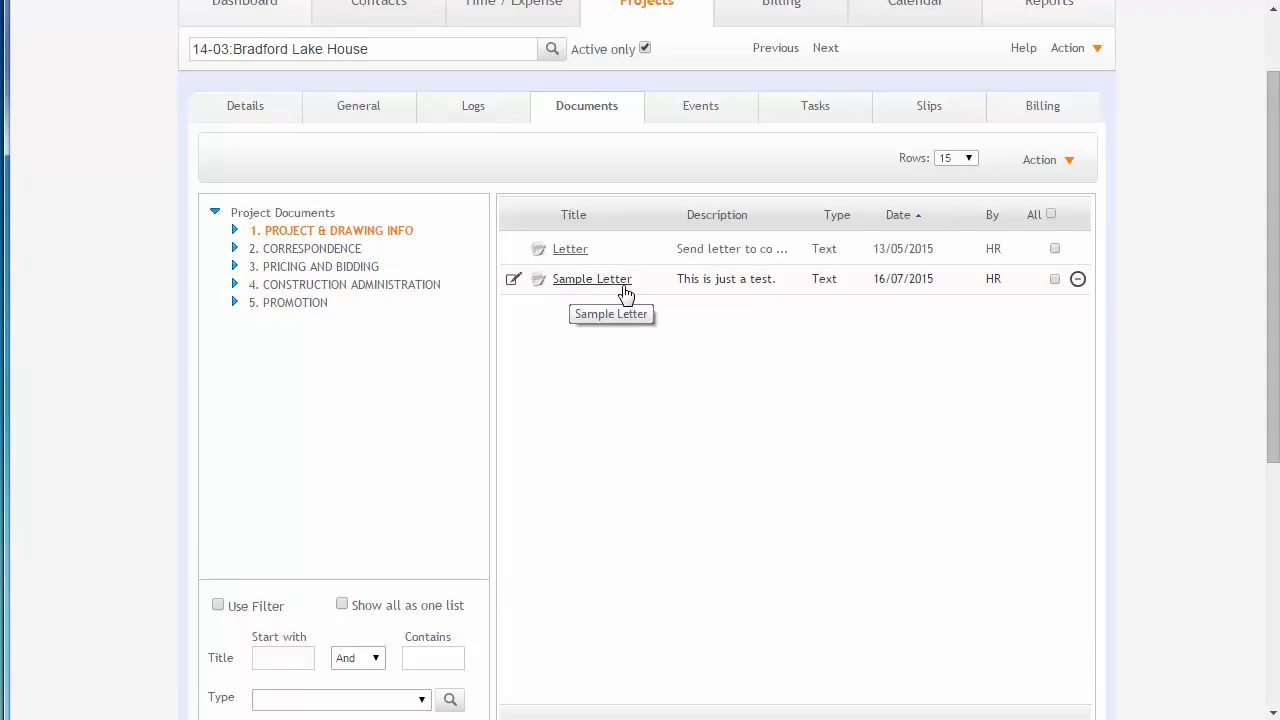
{"action": "left_click", "coordinate": [606, 289]}
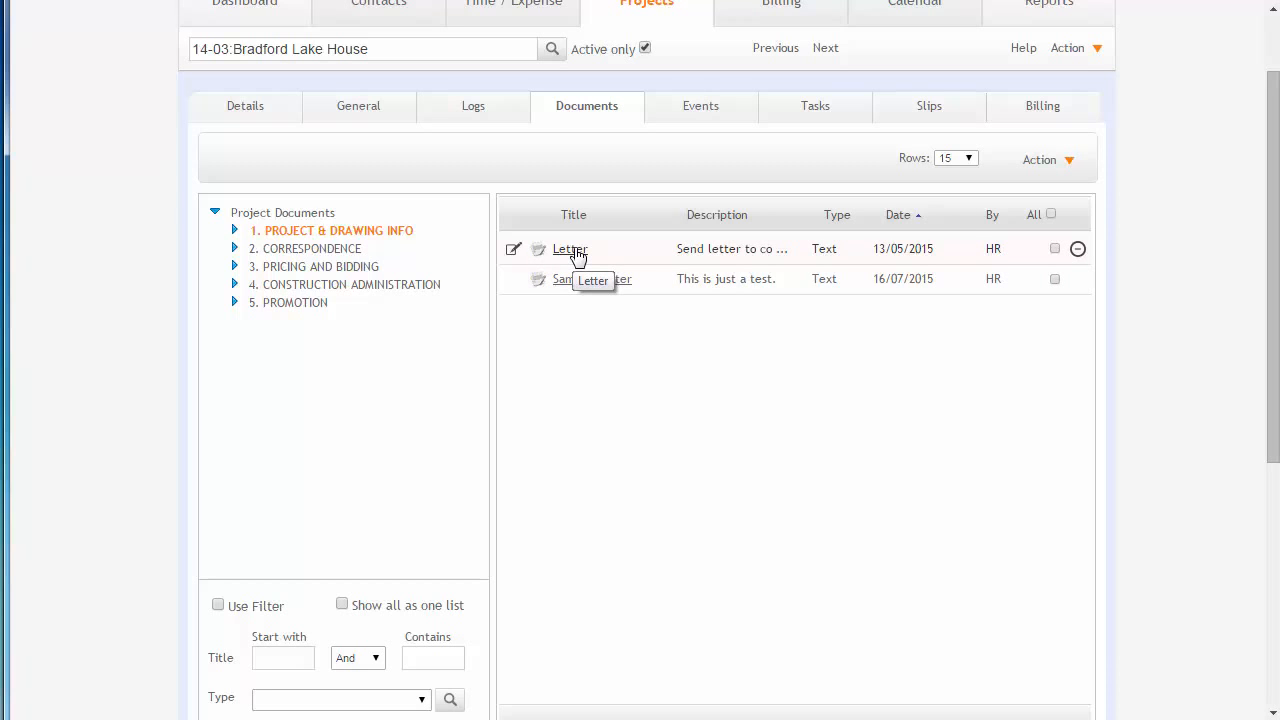
- Delete the older Letter document, removing both its link and the file
{"action": "left_click", "coordinate": [1040, 162]}
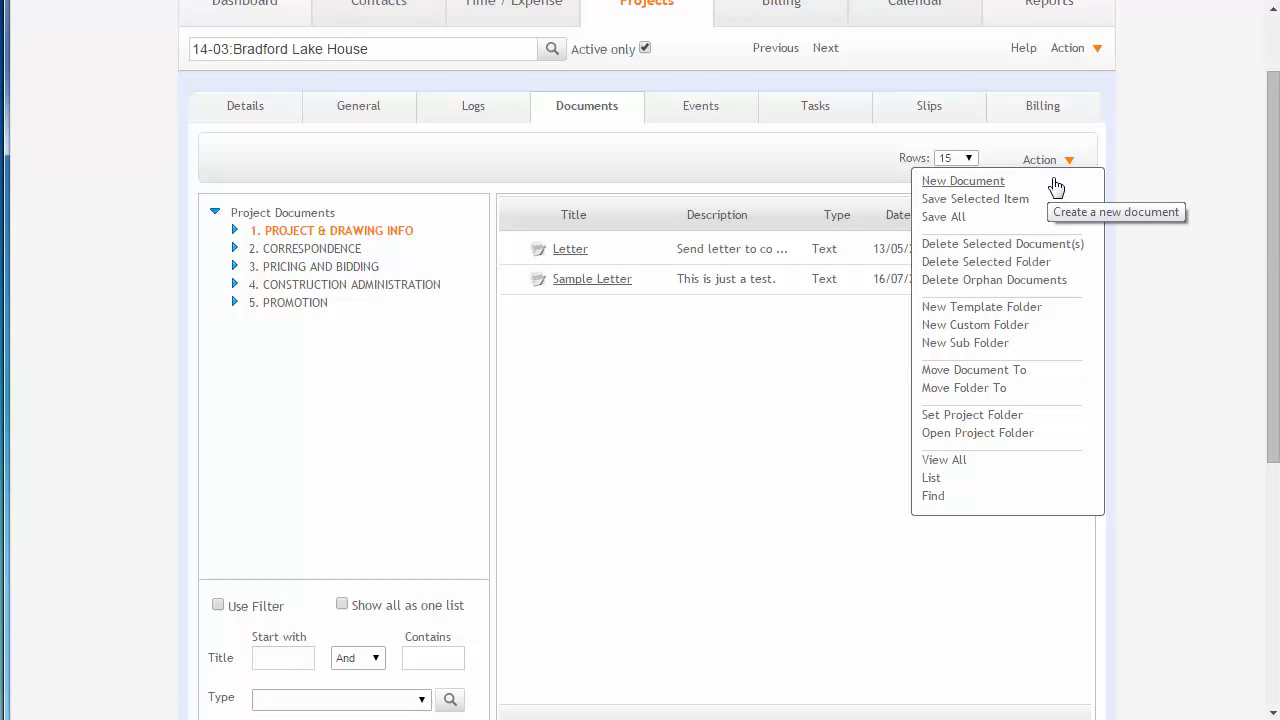
{"action": "left_click", "coordinate": [1004, 248]}
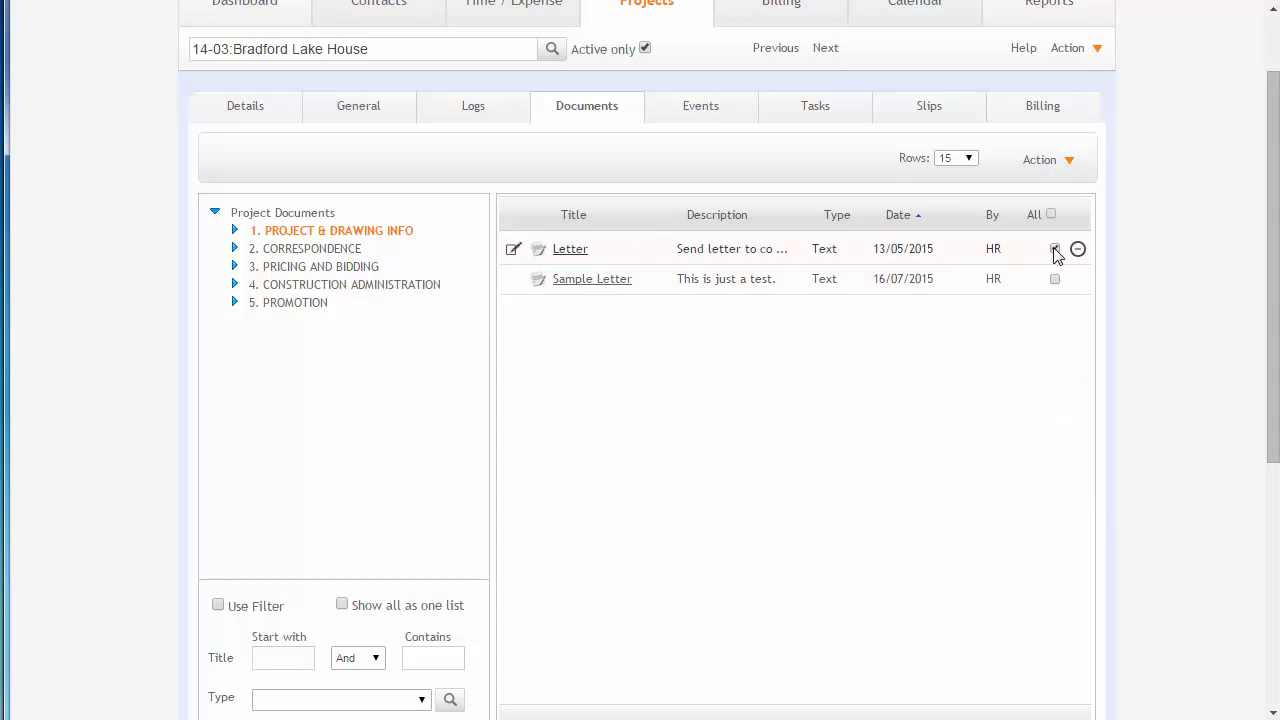
{"action": "left_click", "coordinate": [1046, 161]}
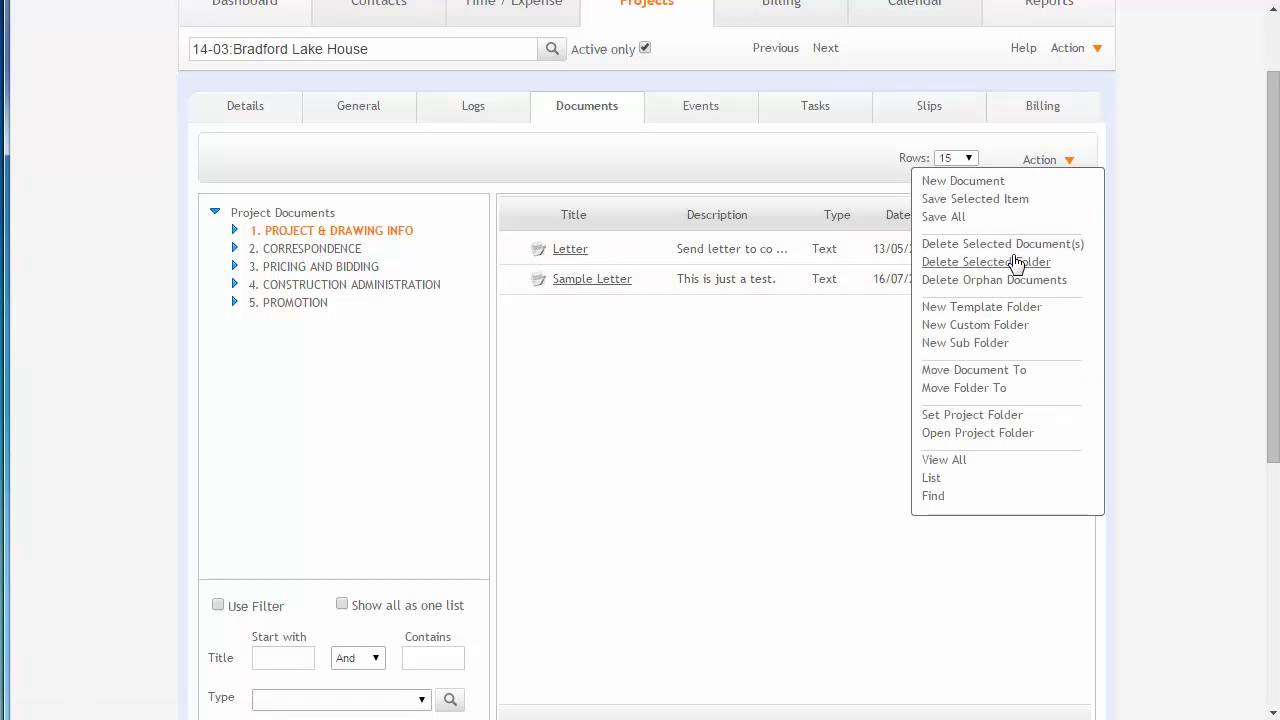
{"action": "left_click", "coordinate": [987, 246]}
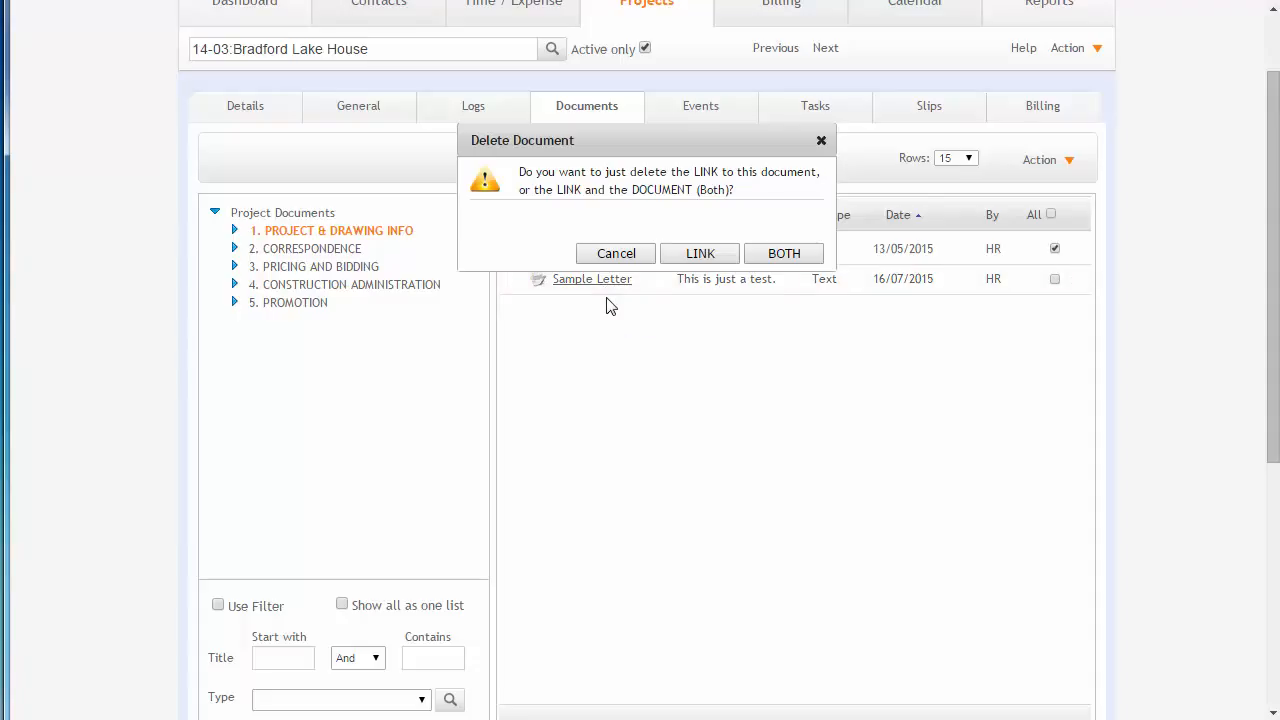
{"action": "left_click", "coordinate": [783, 255]}
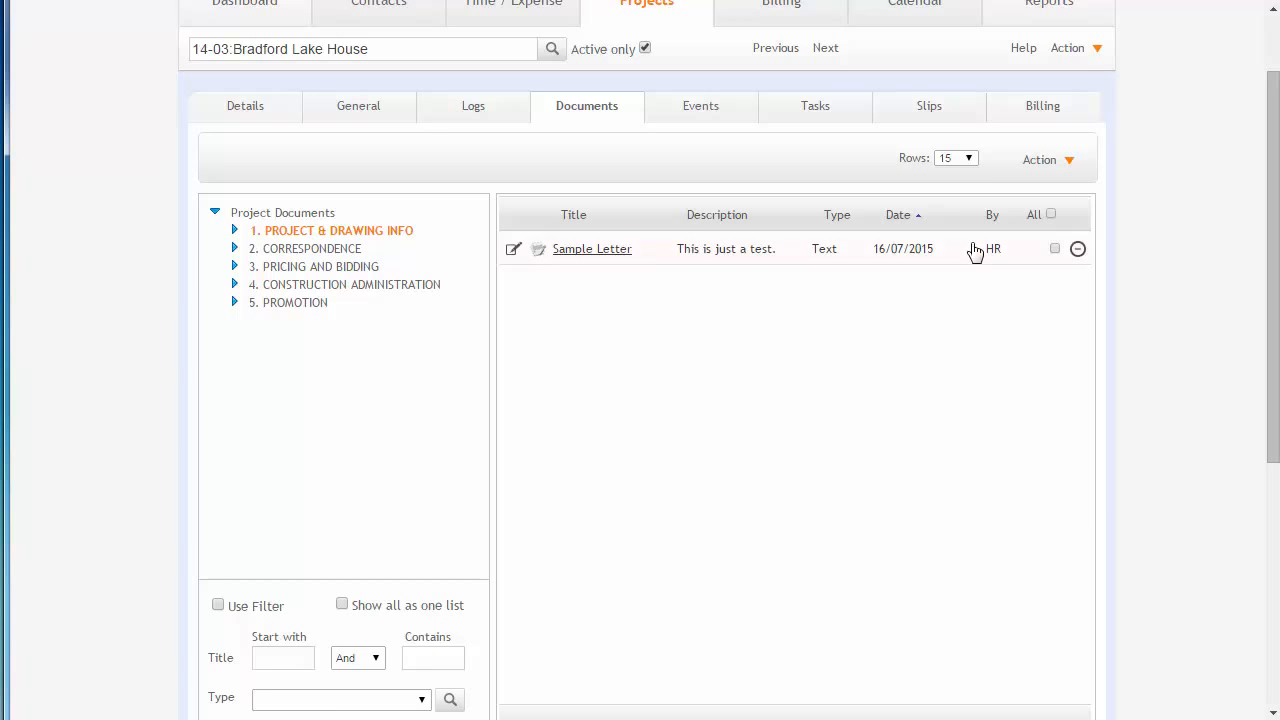
- Create a new custom folder named TEST in the project's document tree
{"action": "left_click", "coordinate": [1040, 160]}
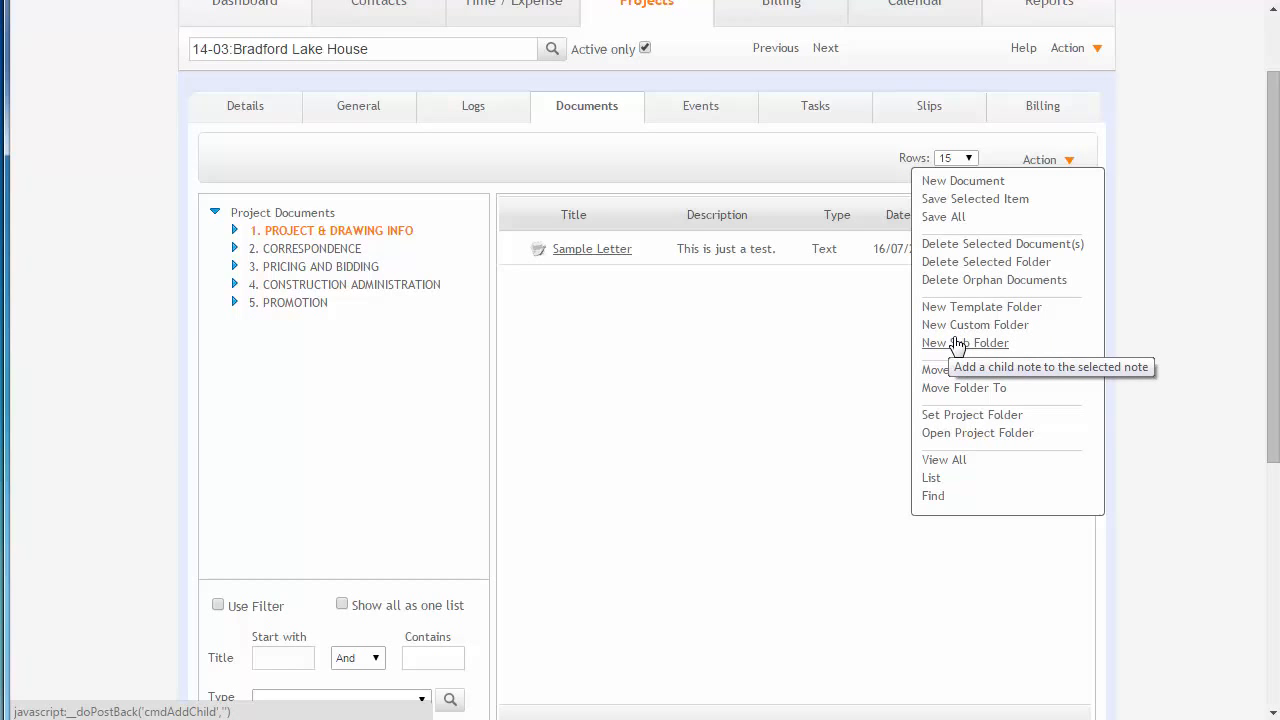
{"action": "left_click", "coordinate": [957, 343]}
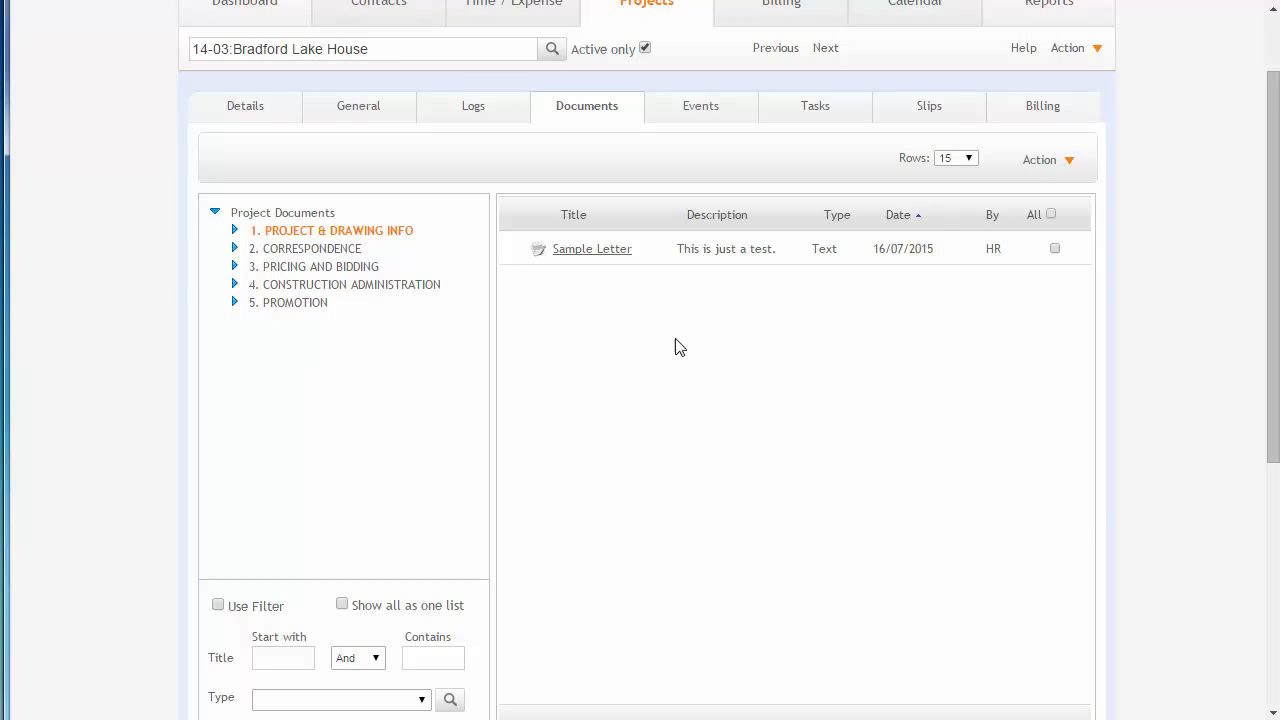
{"action": "left_click", "coordinate": [1042, 162]}
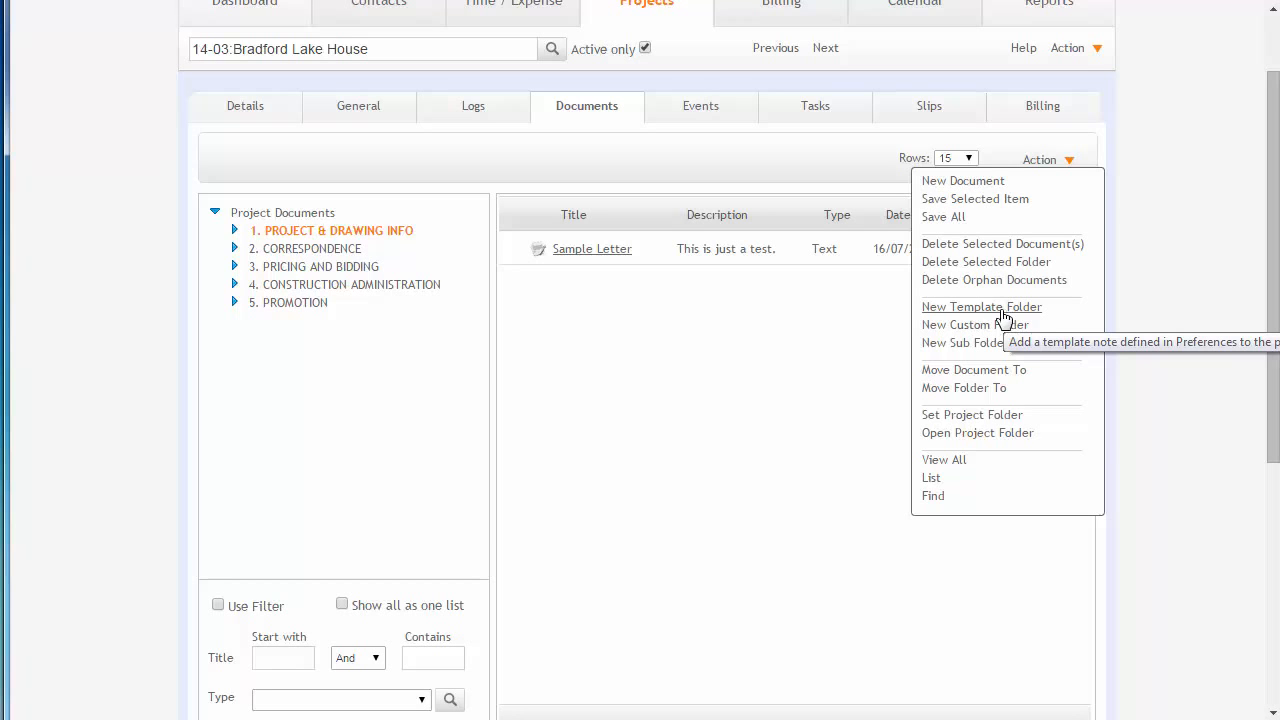
{"action": "left_click", "coordinate": [947, 332]}
{"action": "left_click_drag", "start_coordinate": [571, 537], "coordinate": [616, 305]}
{"action": "left_click", "coordinate": [614, 366]}
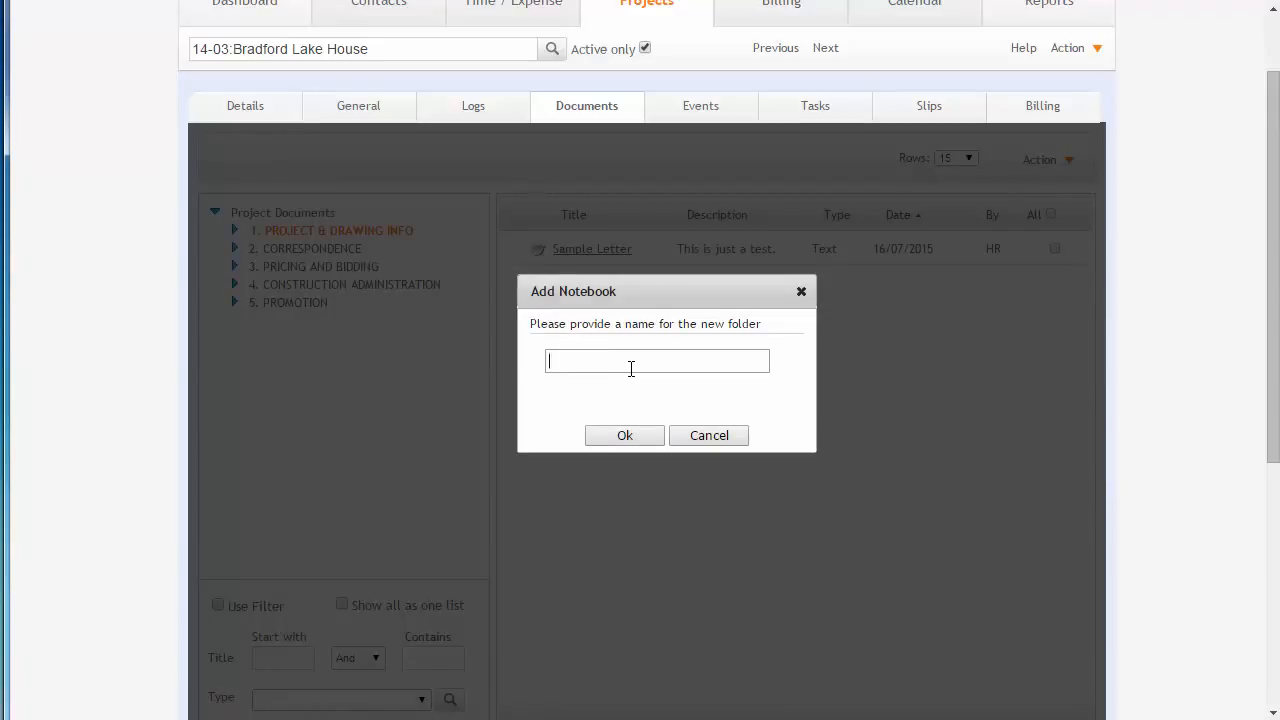
{"action": "type", "text": "TEST"}
{"action": "left_click", "coordinate": [618, 437]}
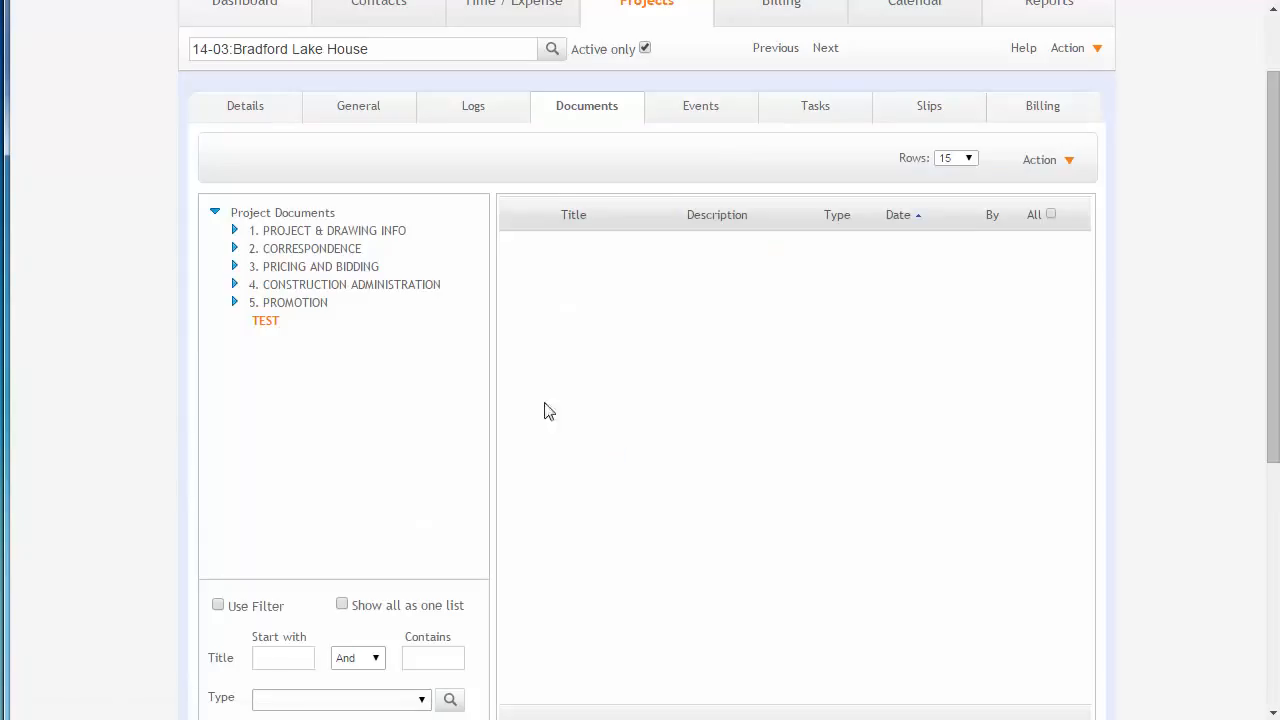
- Select the TEST folder and browse the 14-03 folder under Storage\Project Docs in the file explorer
{"action": "left_click", "coordinate": [265, 323]}
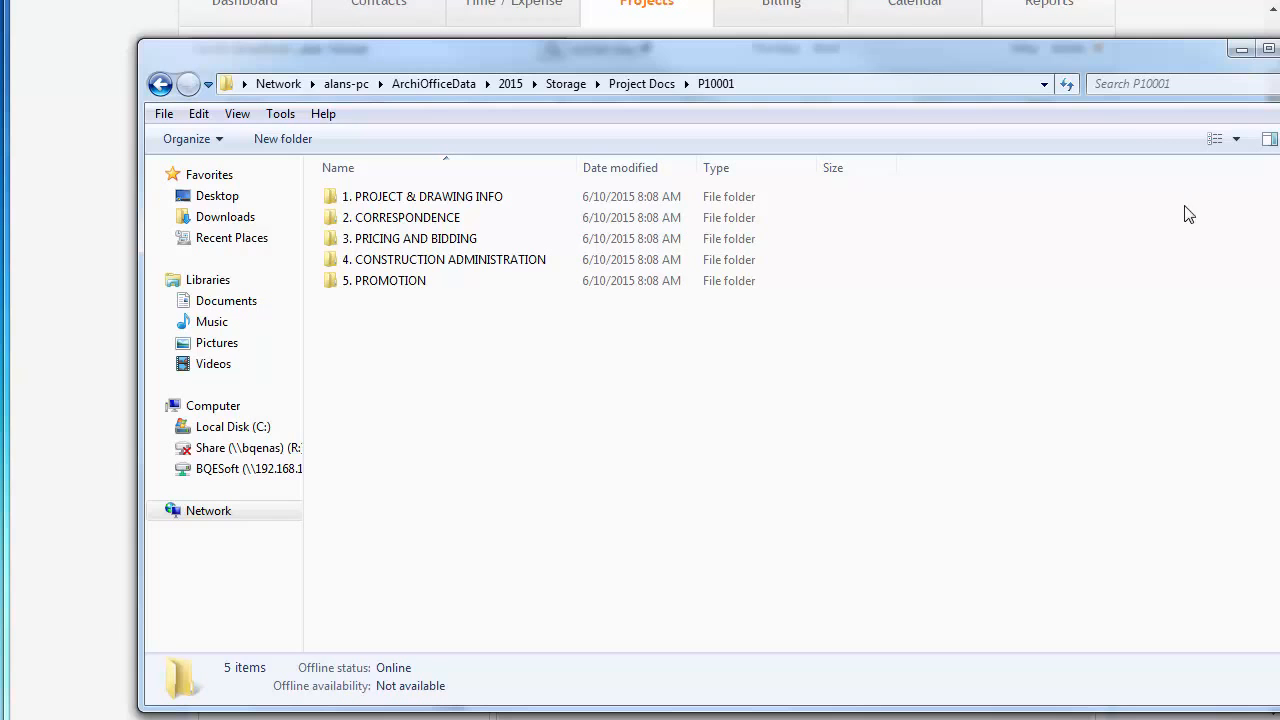
{"action": "left_click", "coordinate": [618, 85]}
{"action": "left_click_drag", "start_coordinate": [586, 63], "coordinate": [650, 41]}
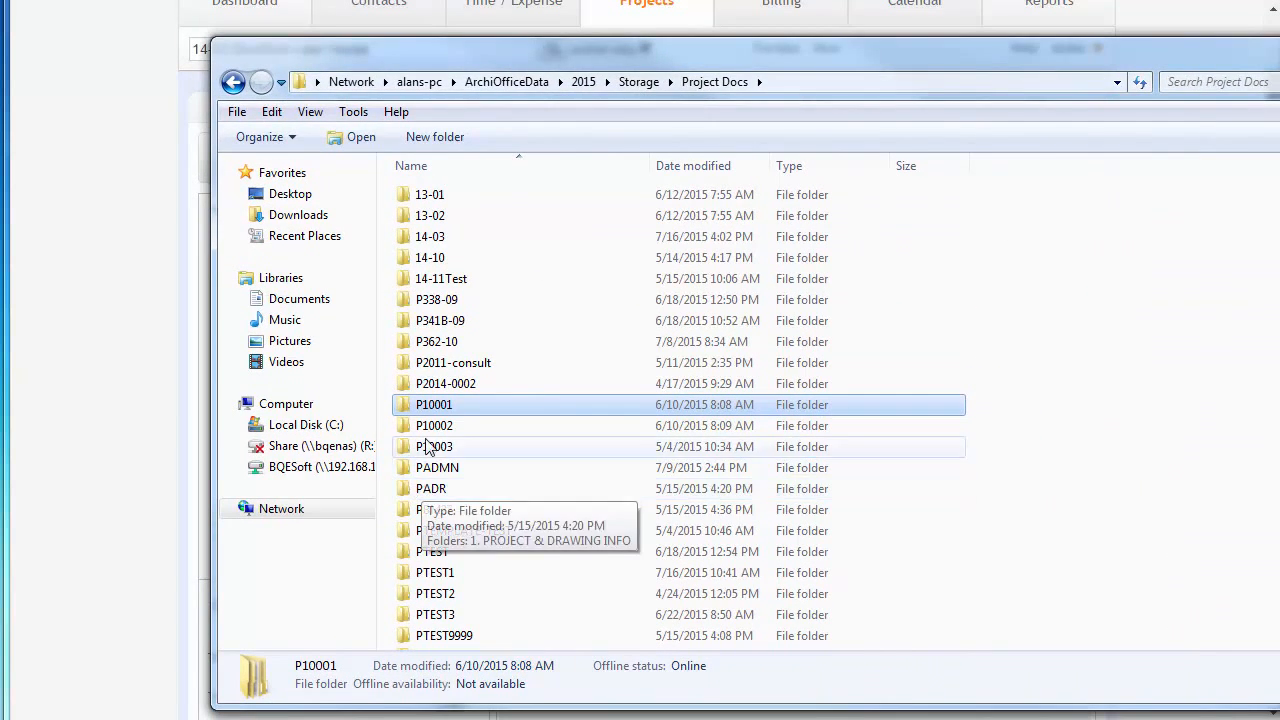
{"action": "double_click", "coordinate": [444, 240]}
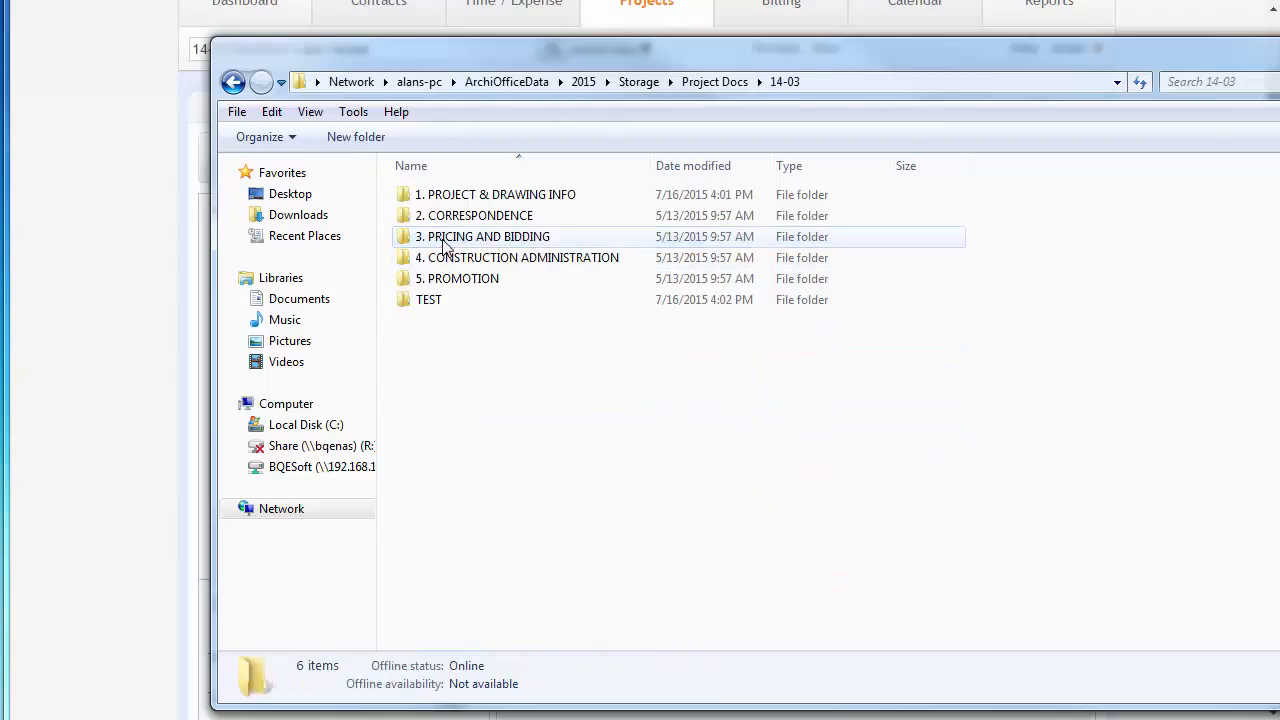
{"action": "left_click", "coordinate": [435, 310]}
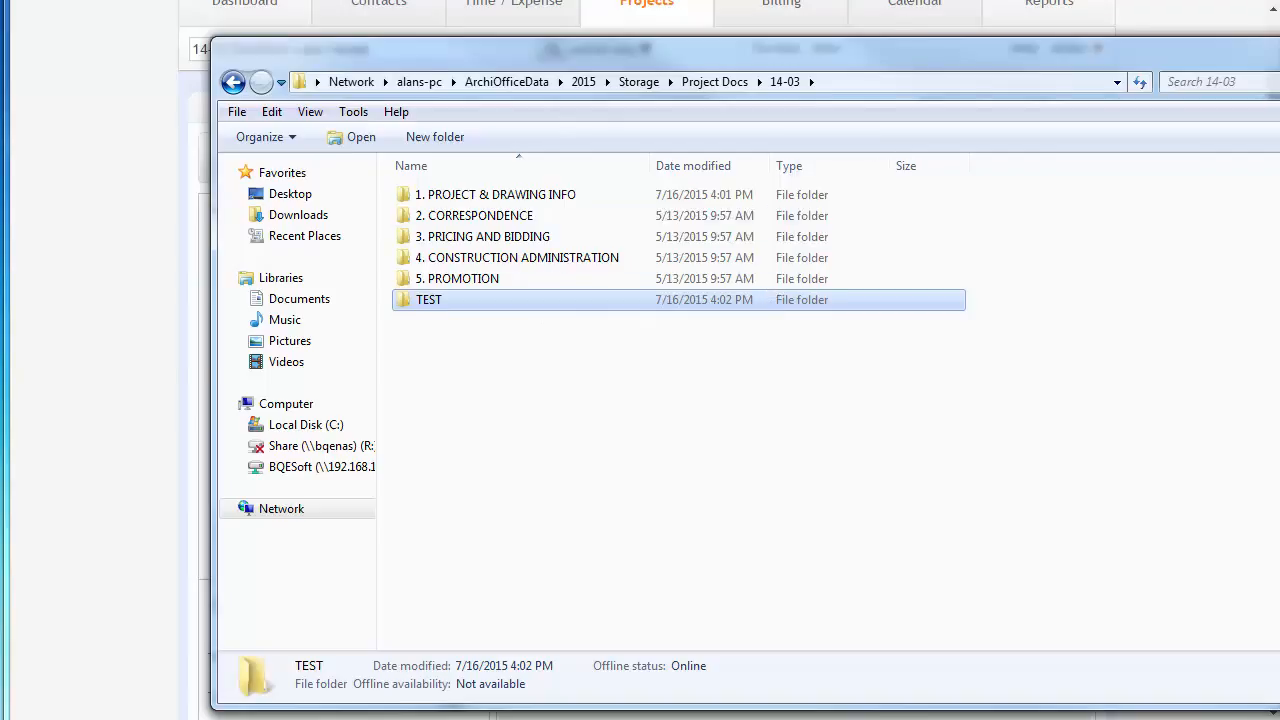
{"action": "left_click", "coordinate": [930, 3]}
- Open the project folder from the Documents tab and examine its storage path in the file explorer
{"action": "left_click", "coordinate": [1047, 162]}
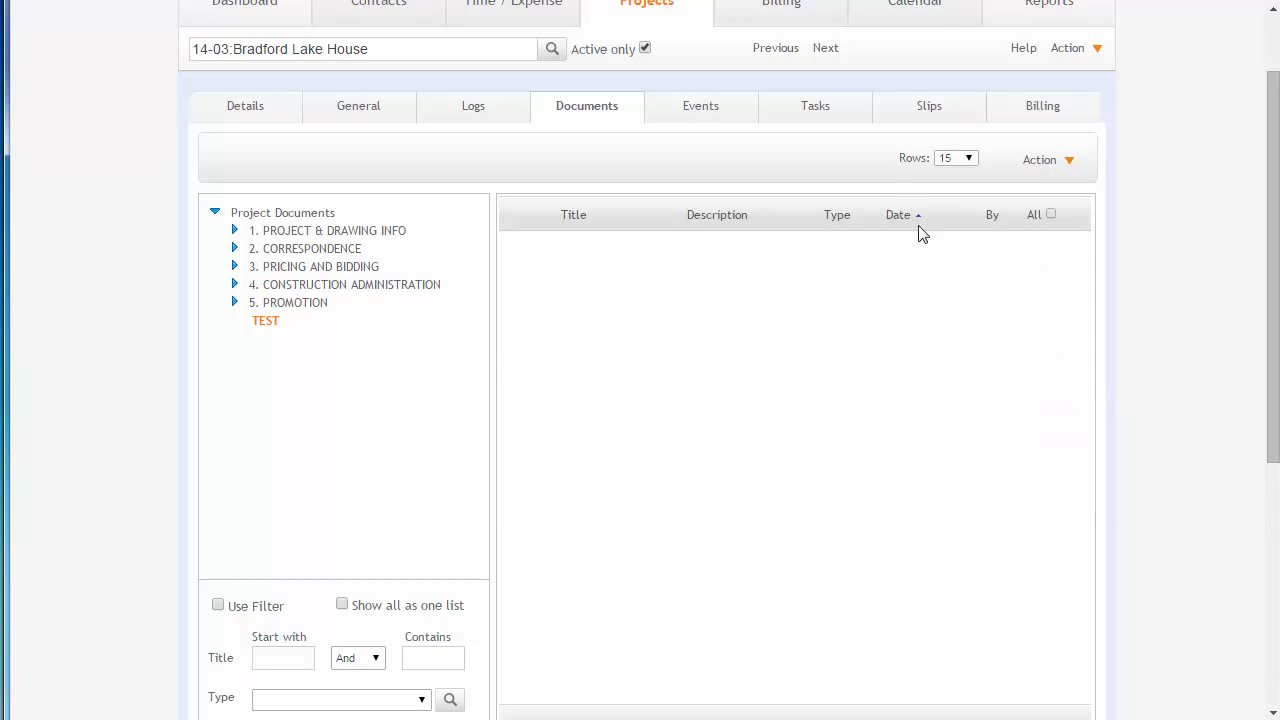
{"action": "mouse_move", "coordinate": [1063, 166]}
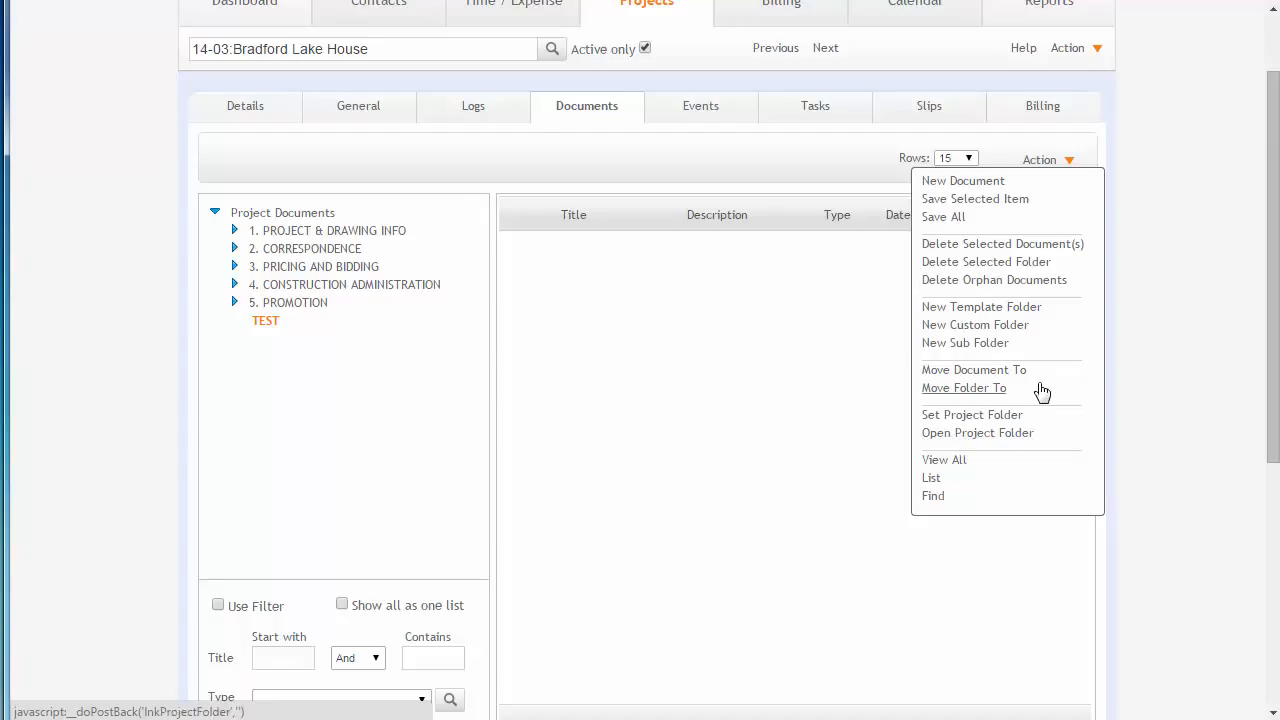
{"action": "left_click", "coordinate": [977, 433]}
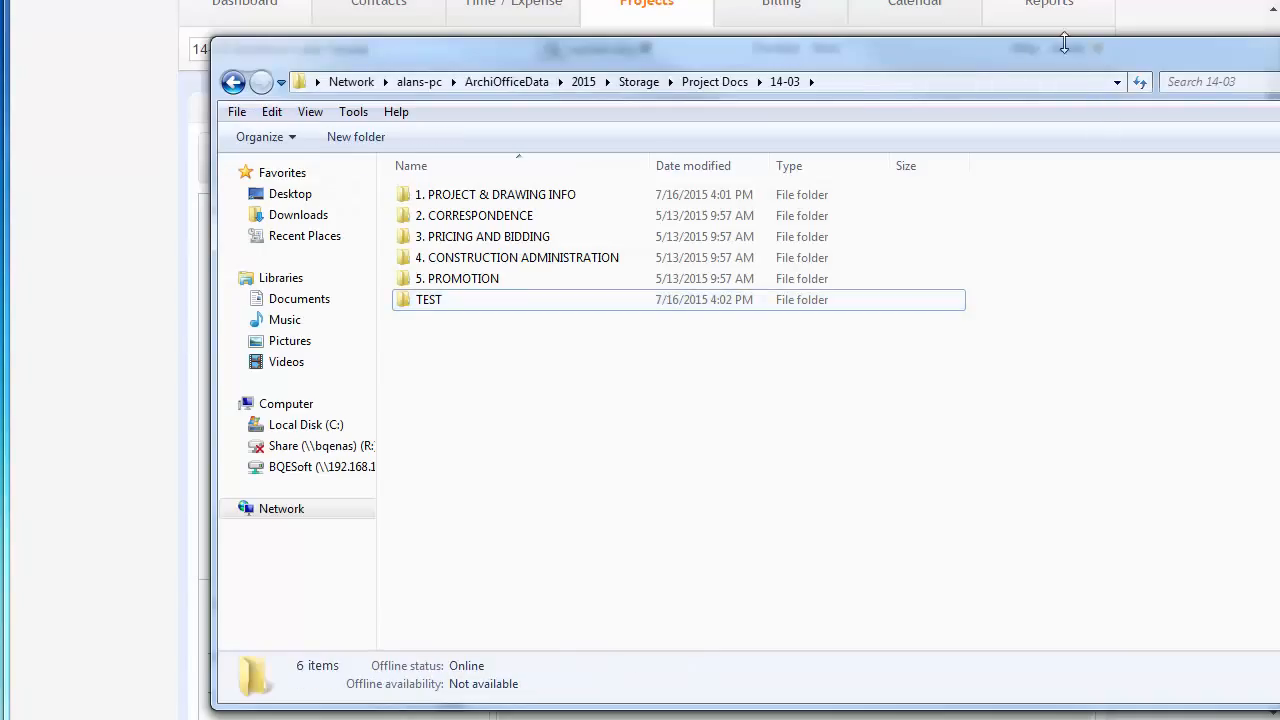
{"action": "left_click", "coordinate": [857, 82]}
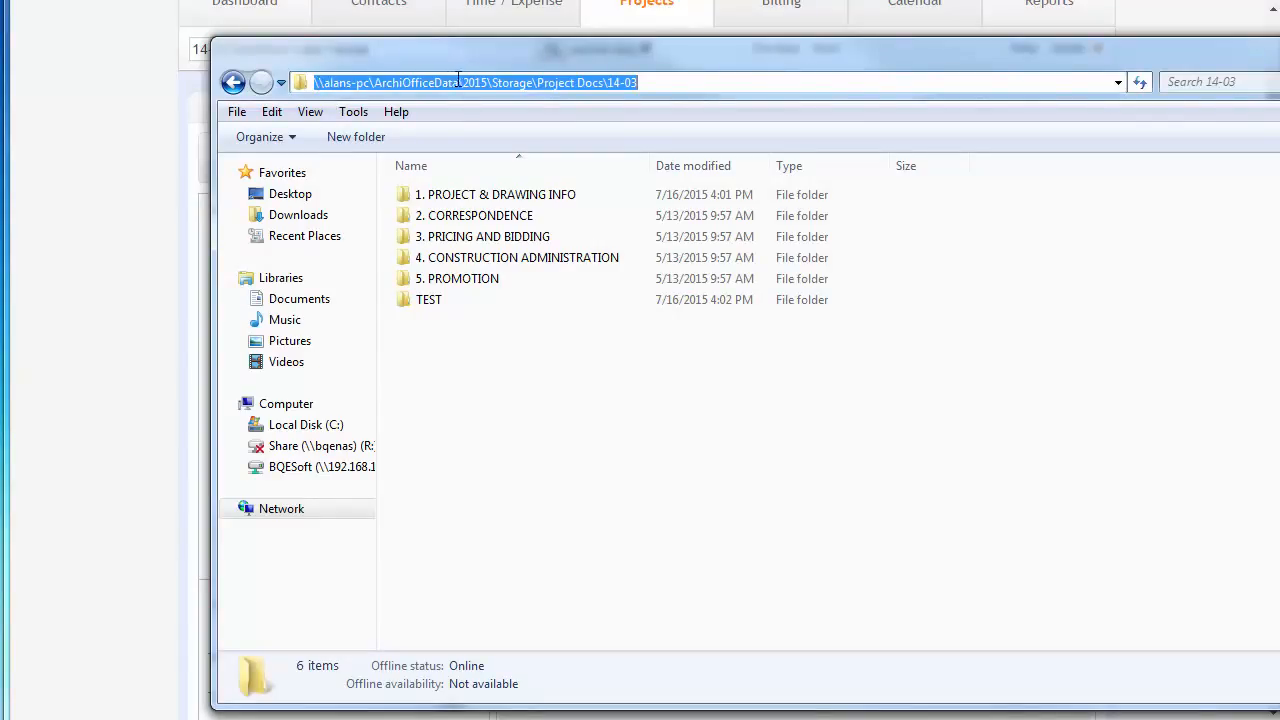
- Examine the project folder's storage path in the explorer address bar, then close the explorer window
{"action": "left_click", "coordinate": [488, 84]}
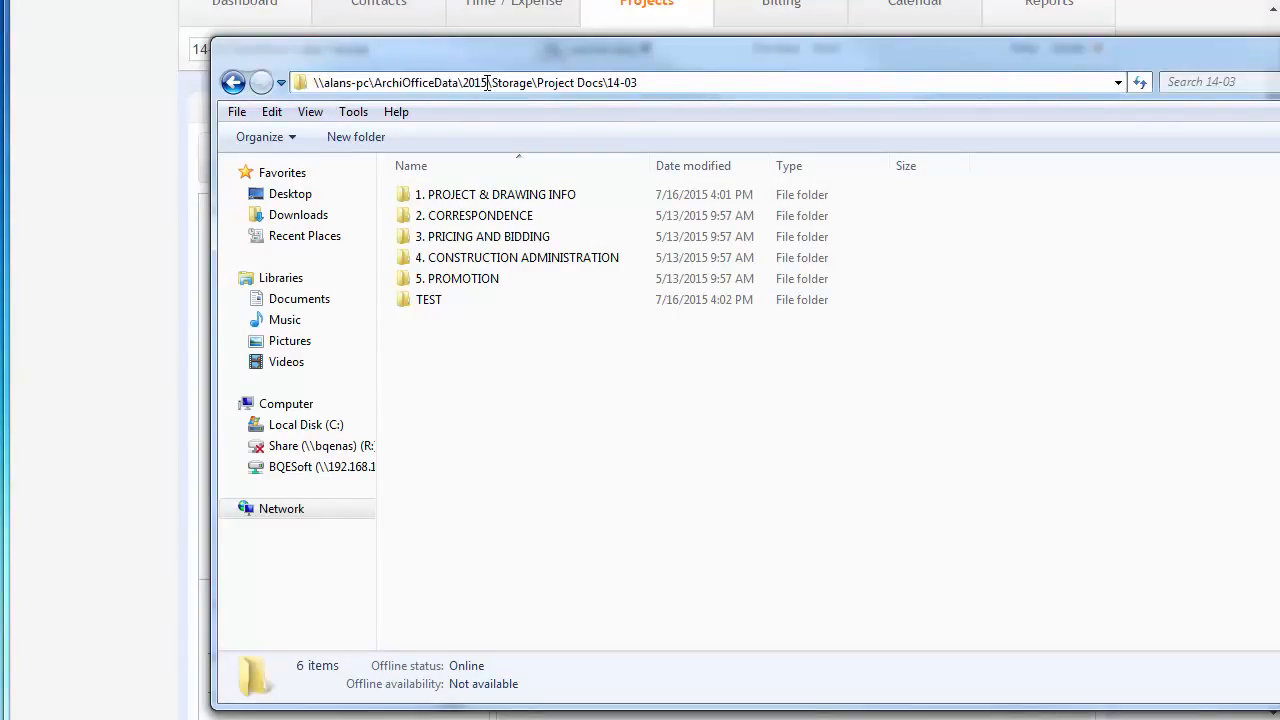
{"action": "left_click_drag", "start_coordinate": [488, 84], "coordinate": [310, 86]}
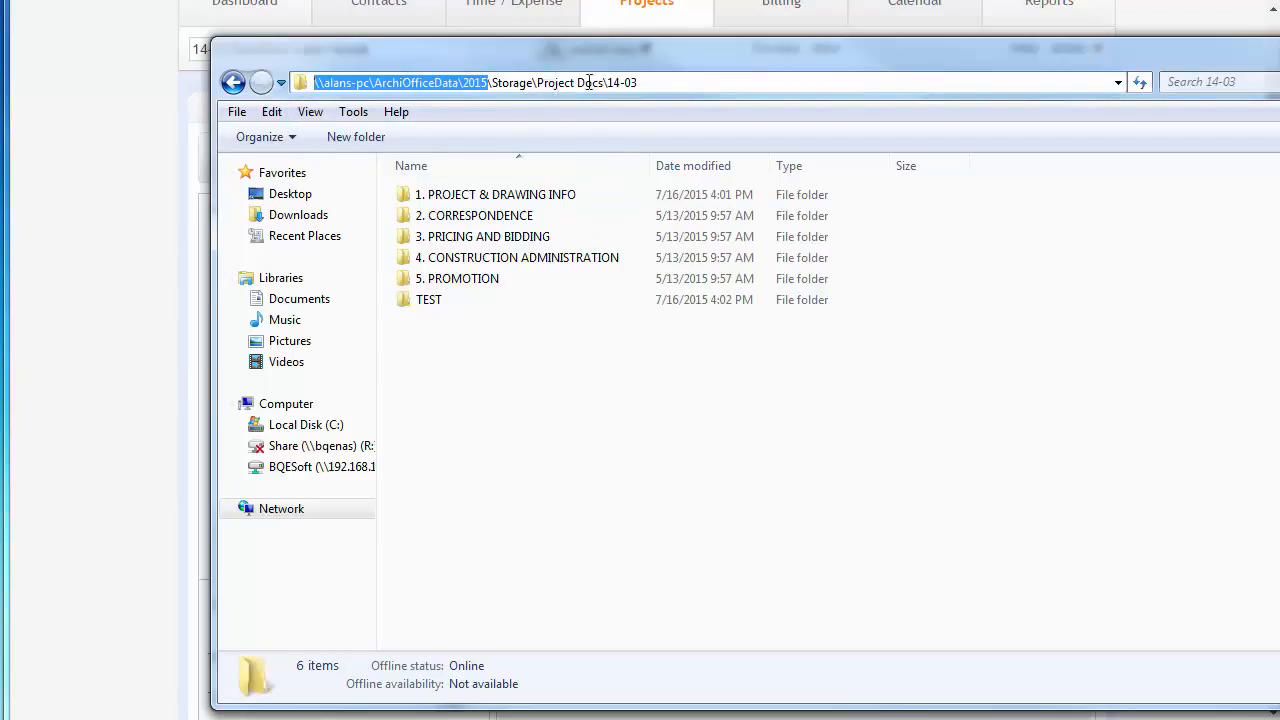
{"action": "left_click", "coordinate": [661, 83]}
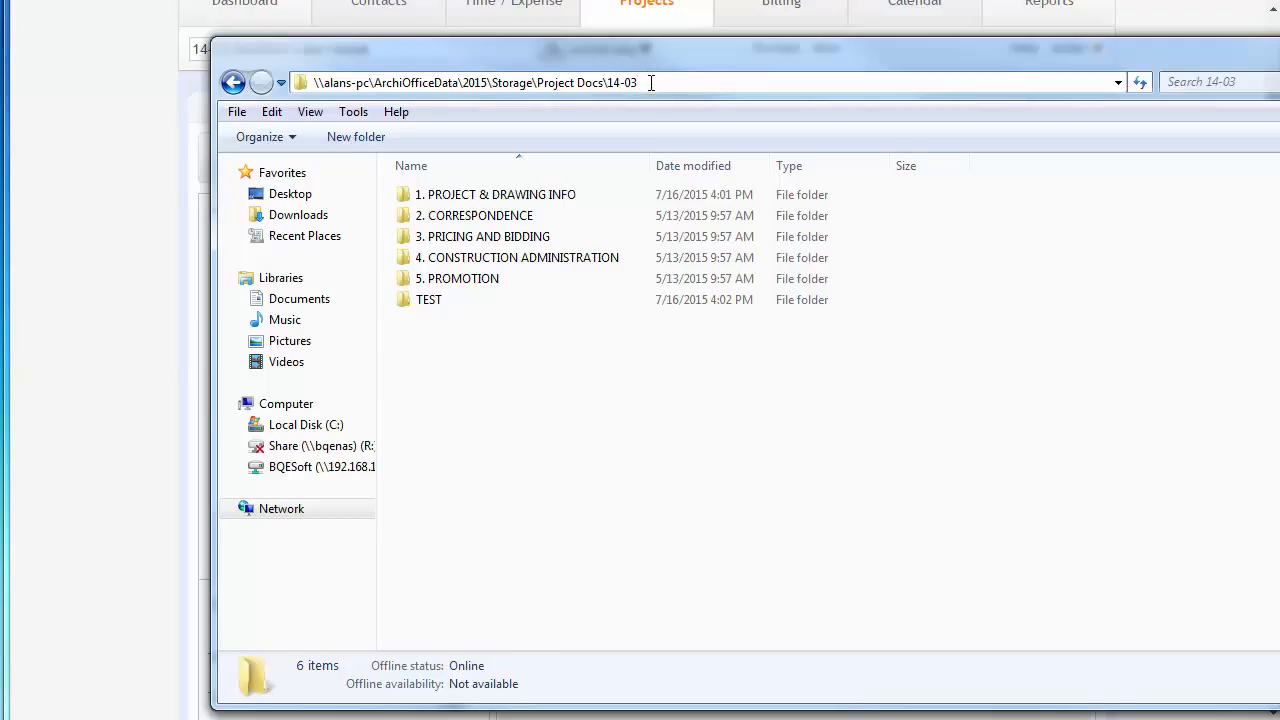
{"action": "left_click", "coordinate": [1279, 46]}
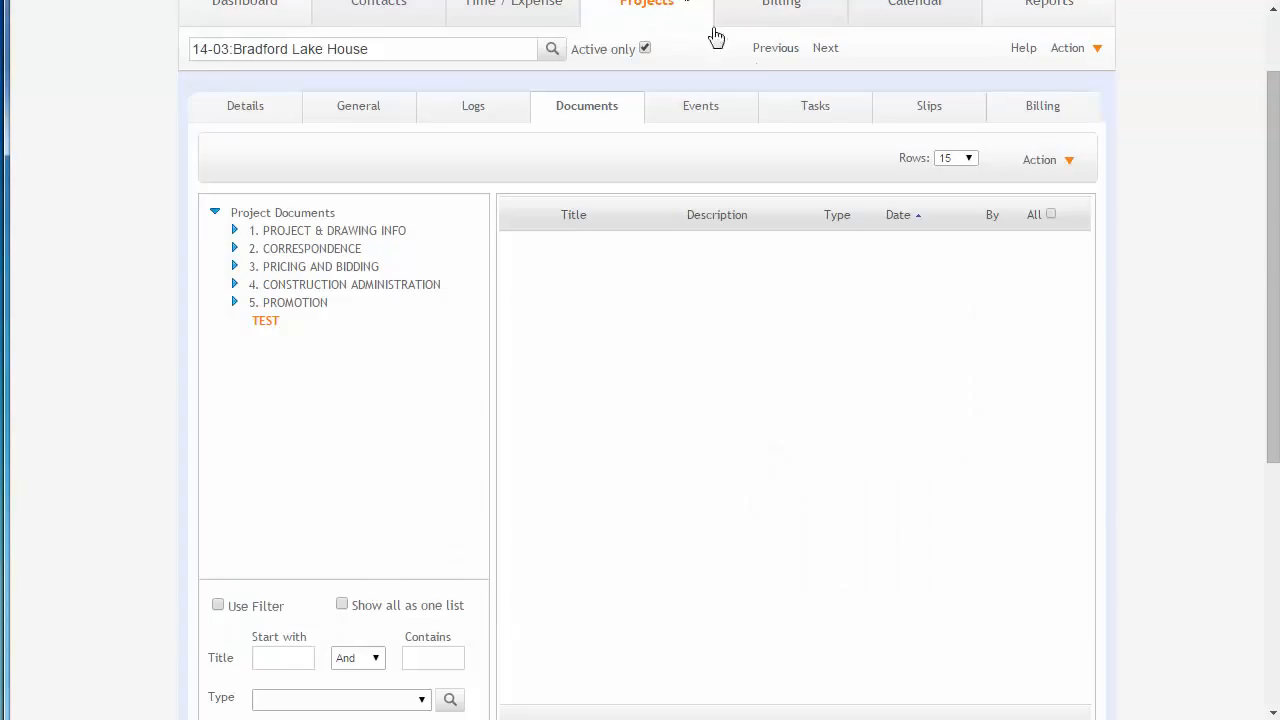
- Open the Set Project Folder dialog to view the project document path option, then close it without changes
{"action": "left_click", "coordinate": [1040, 162]}
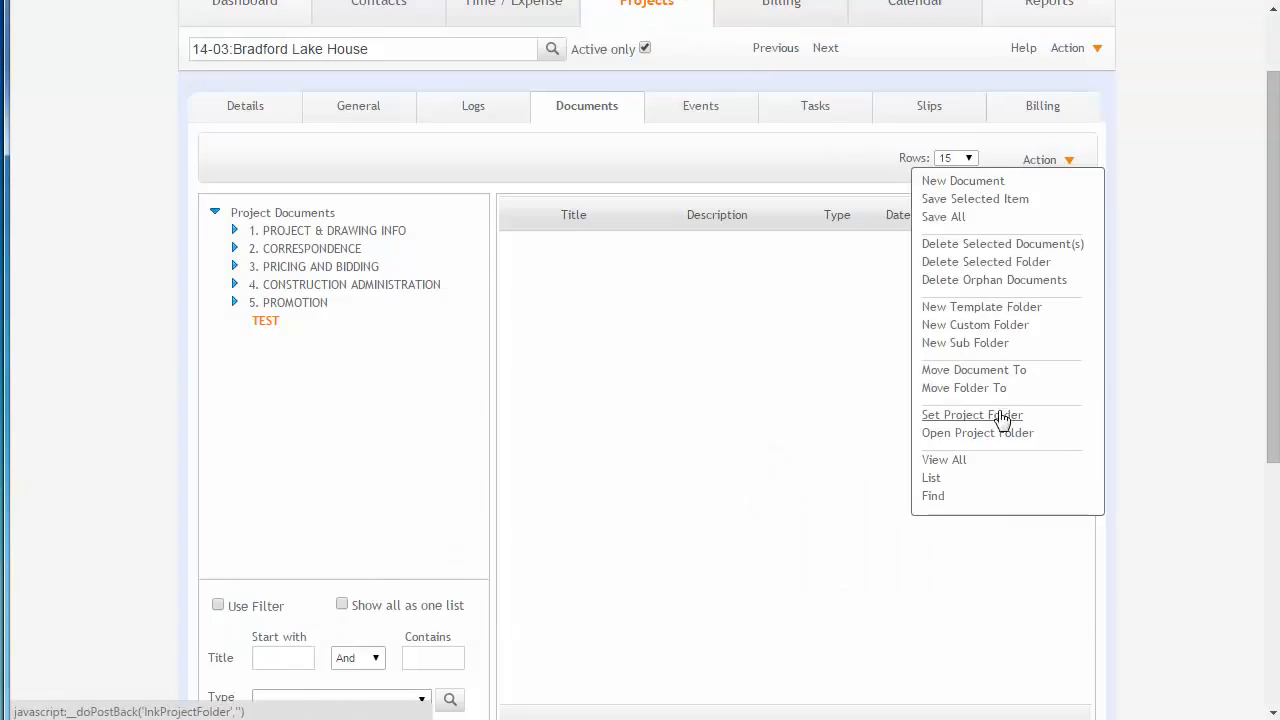
{"action": "left_click", "coordinate": [975, 417]}
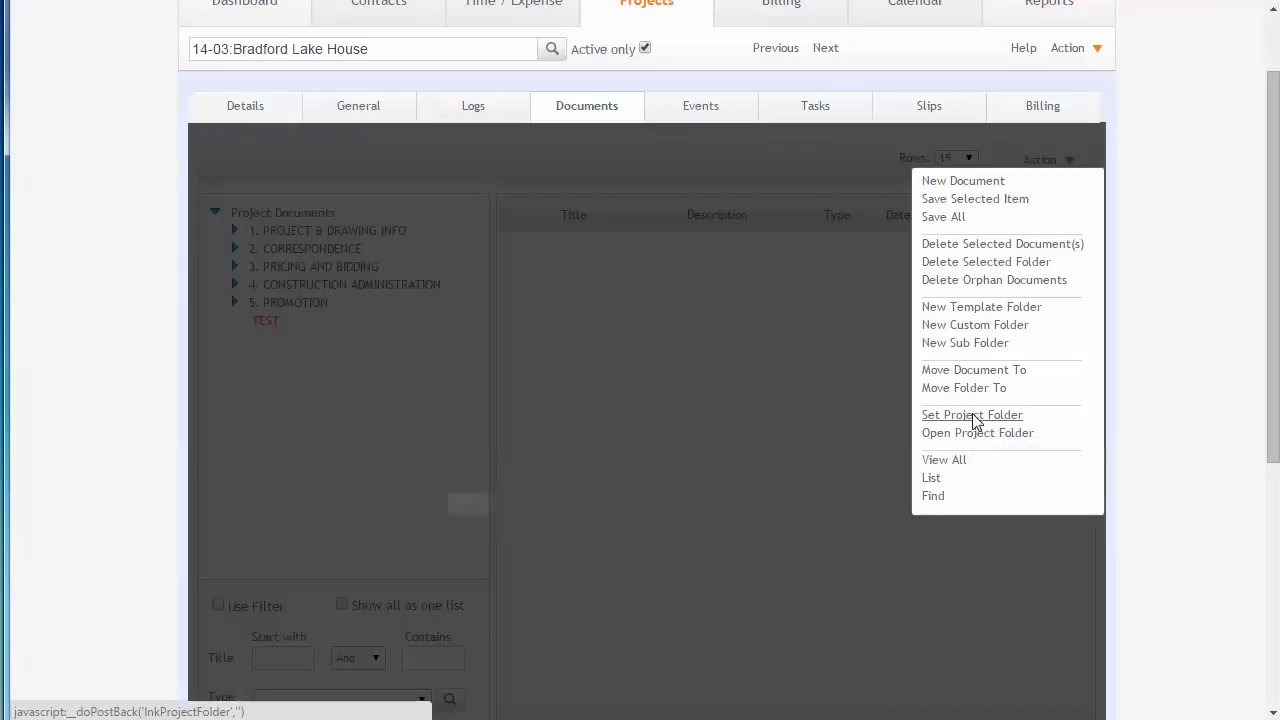
{"action": "left_click_drag", "start_coordinate": [689, 511], "coordinate": [665, 252]}
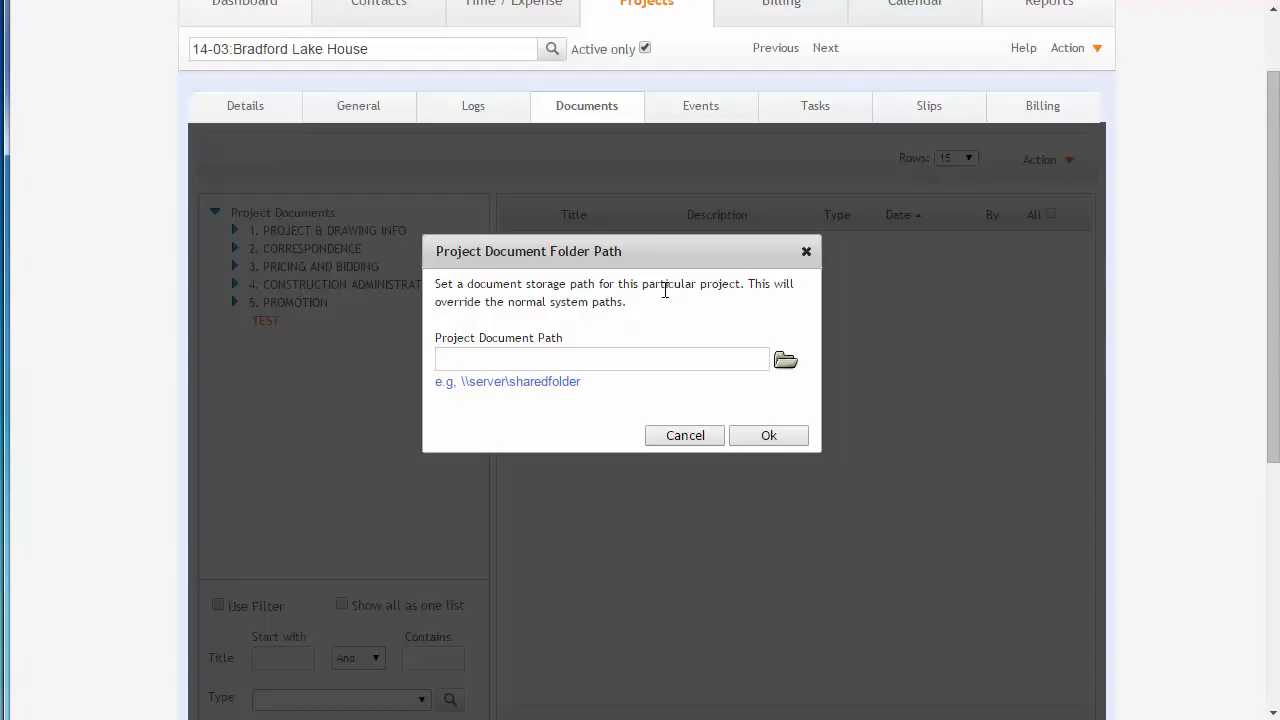
{"action": "left_click", "coordinate": [653, 364]}
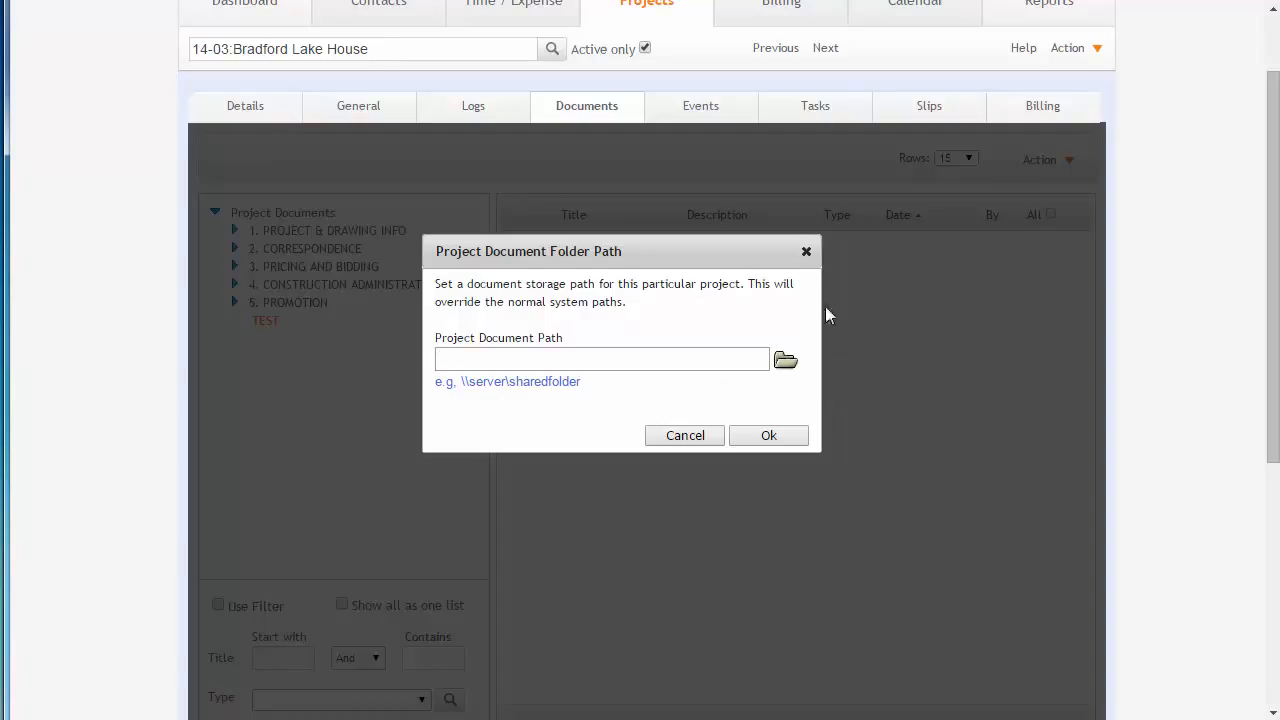
{"action": "left_click", "coordinate": [807, 252]}
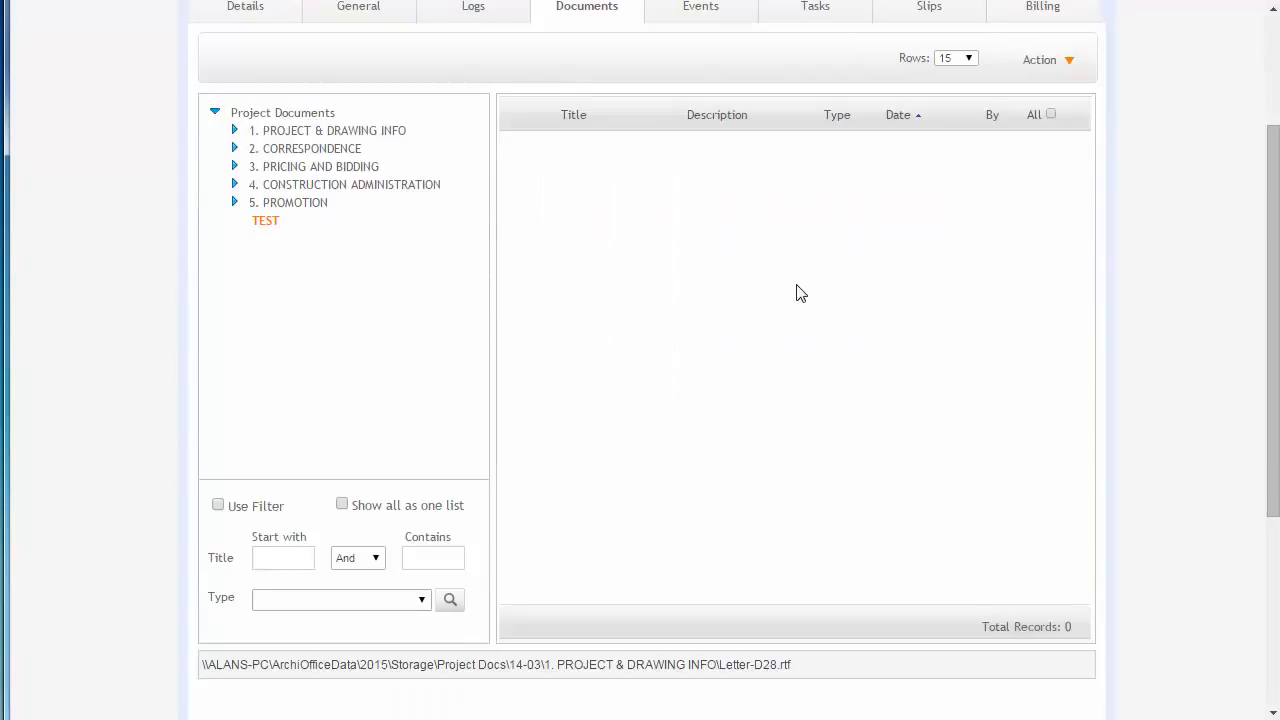
- Turn on Show all as one list and browse through the project's template folders
{"action": "scroll", "coordinate": [797, 291], "scroll_direction": "down", "scroll_amount": 1}
{"action": "left_click", "coordinate": [342, 507]}
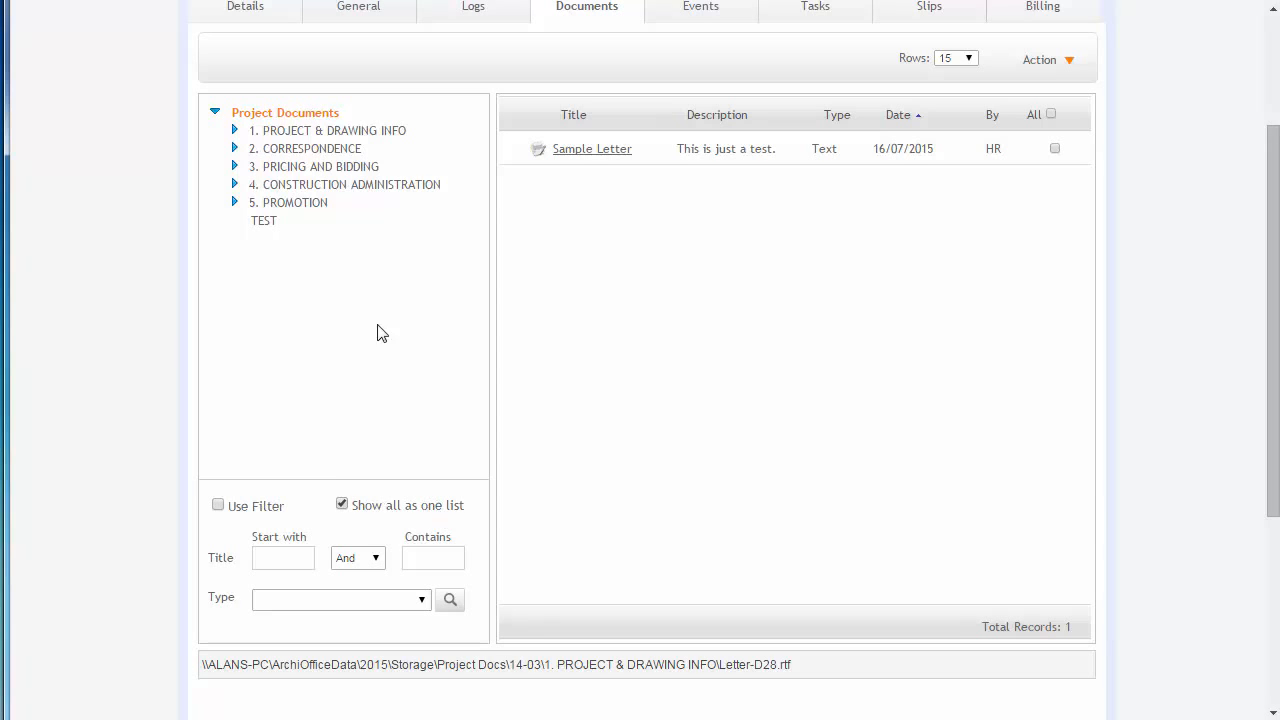
{"action": "left_click", "coordinate": [287, 134]}
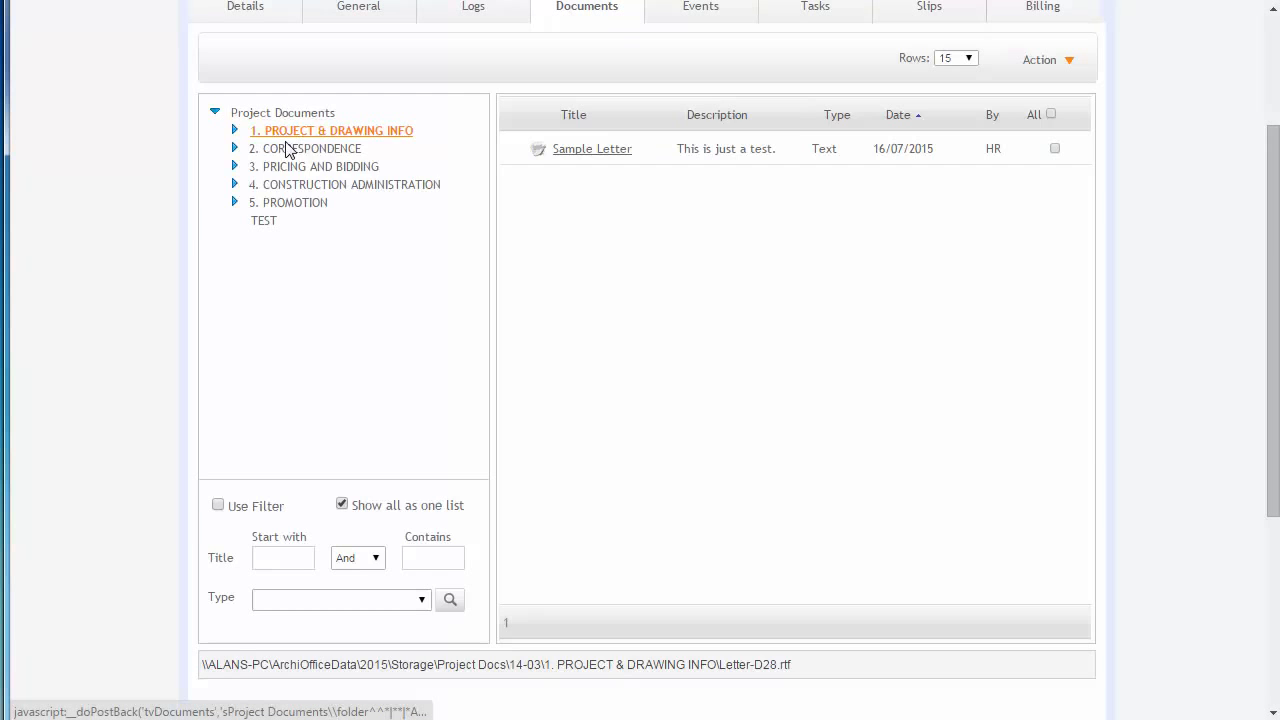
{"action": "left_click", "coordinate": [288, 148]}
{"action": "left_click", "coordinate": [295, 175]}
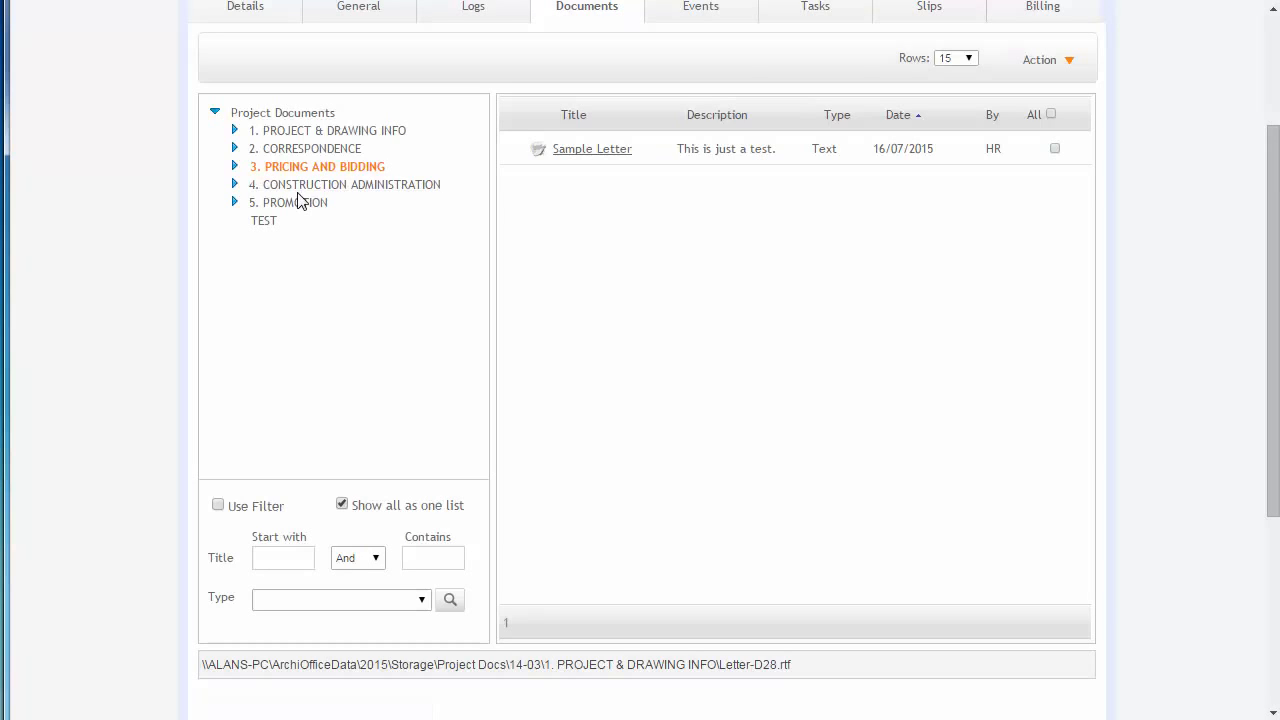
{"action": "left_click", "coordinate": [300, 188]}
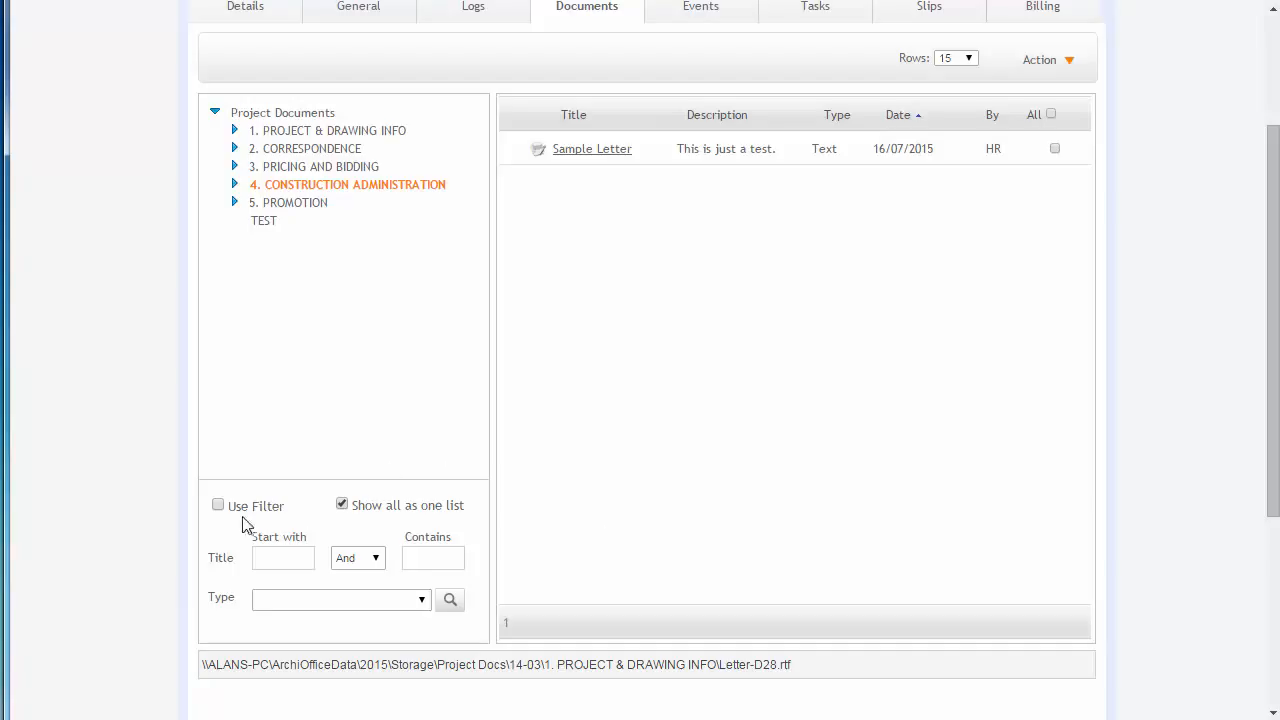
- Enable Use Filter to examine the Title and Type filter fields, then turn the filter off again
{"action": "left_click", "coordinate": [218, 506]}
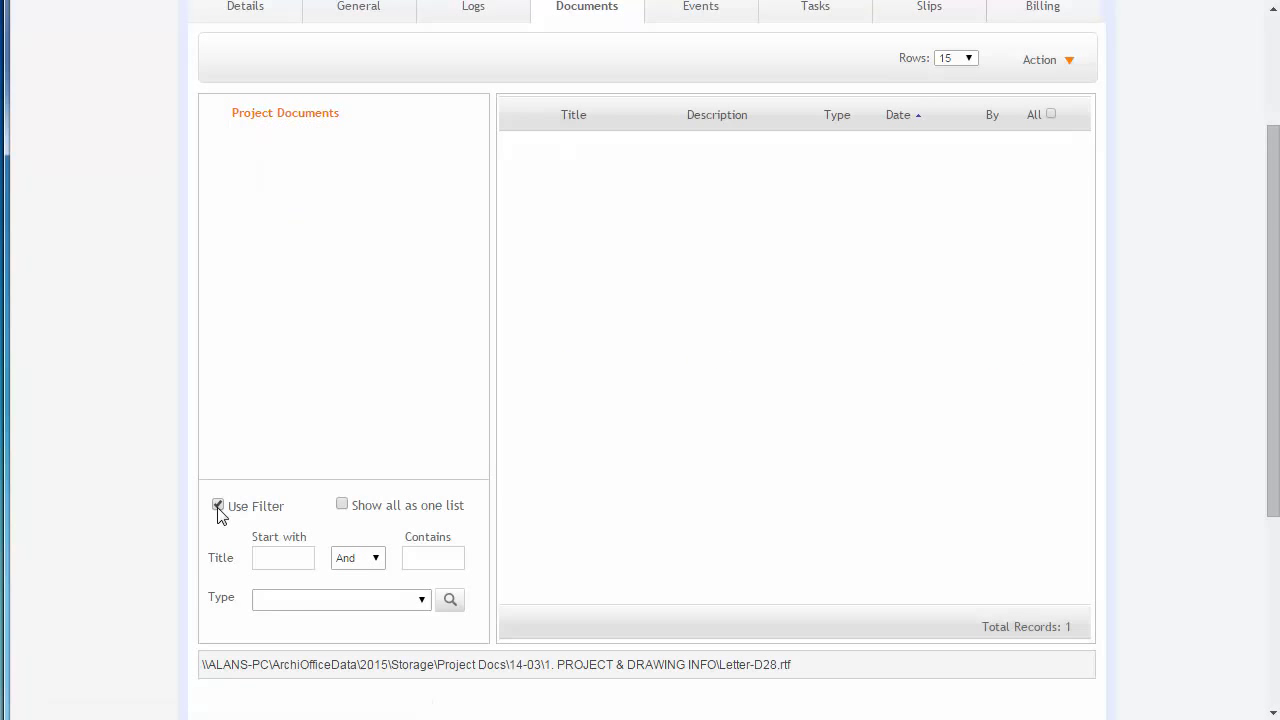
{"action": "left_click", "coordinate": [298, 600]}
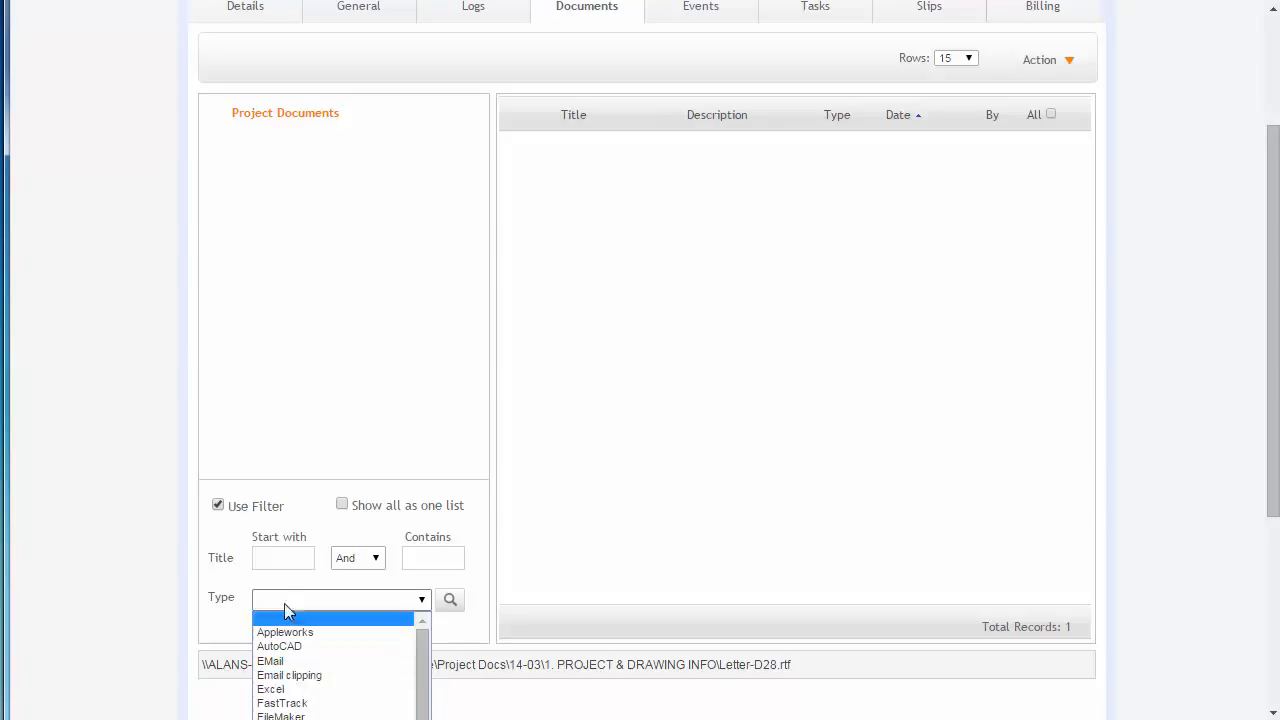
{"action": "left_click", "coordinate": [281, 557]}
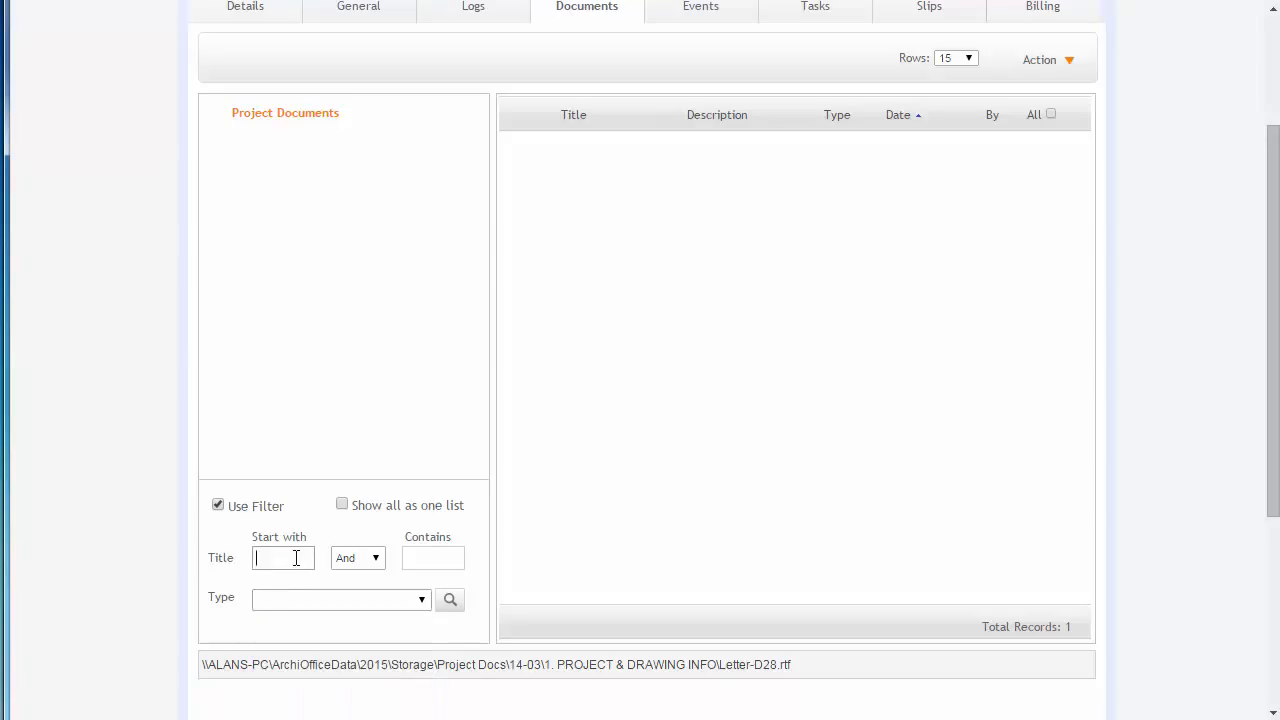
{"action": "left_click", "coordinate": [445, 557]}
{"action": "left_click", "coordinate": [217, 506]}
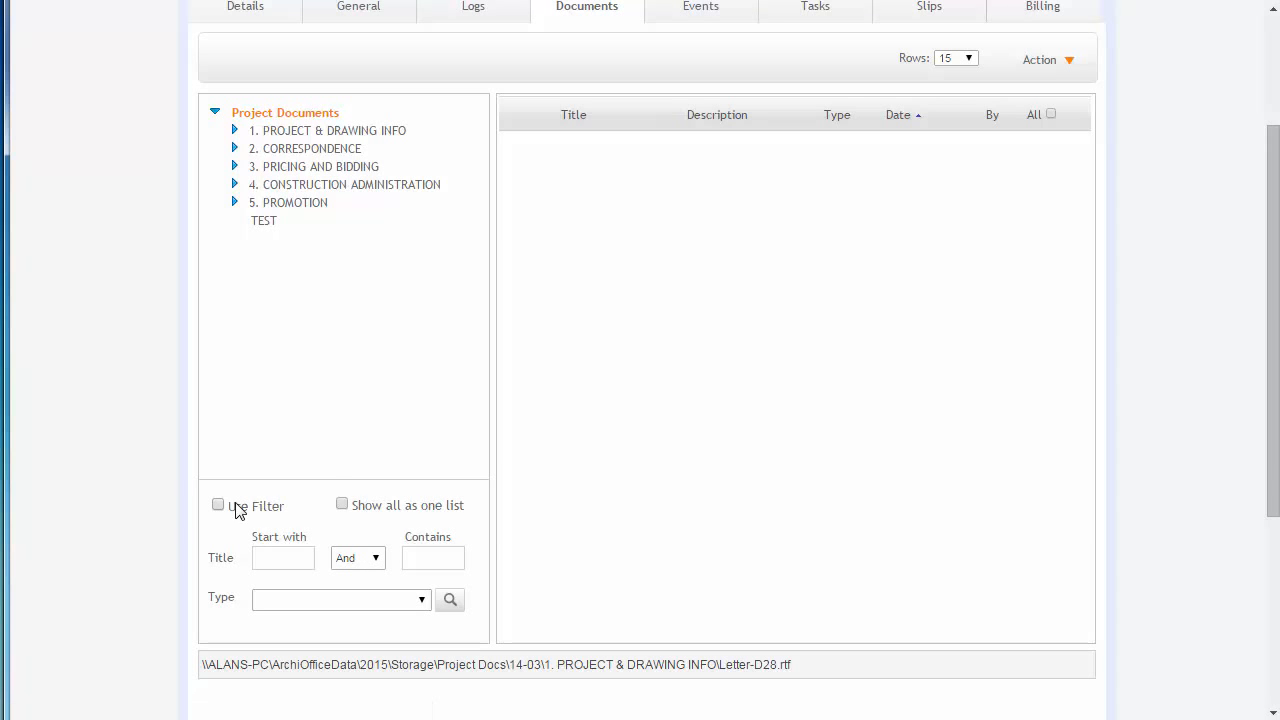